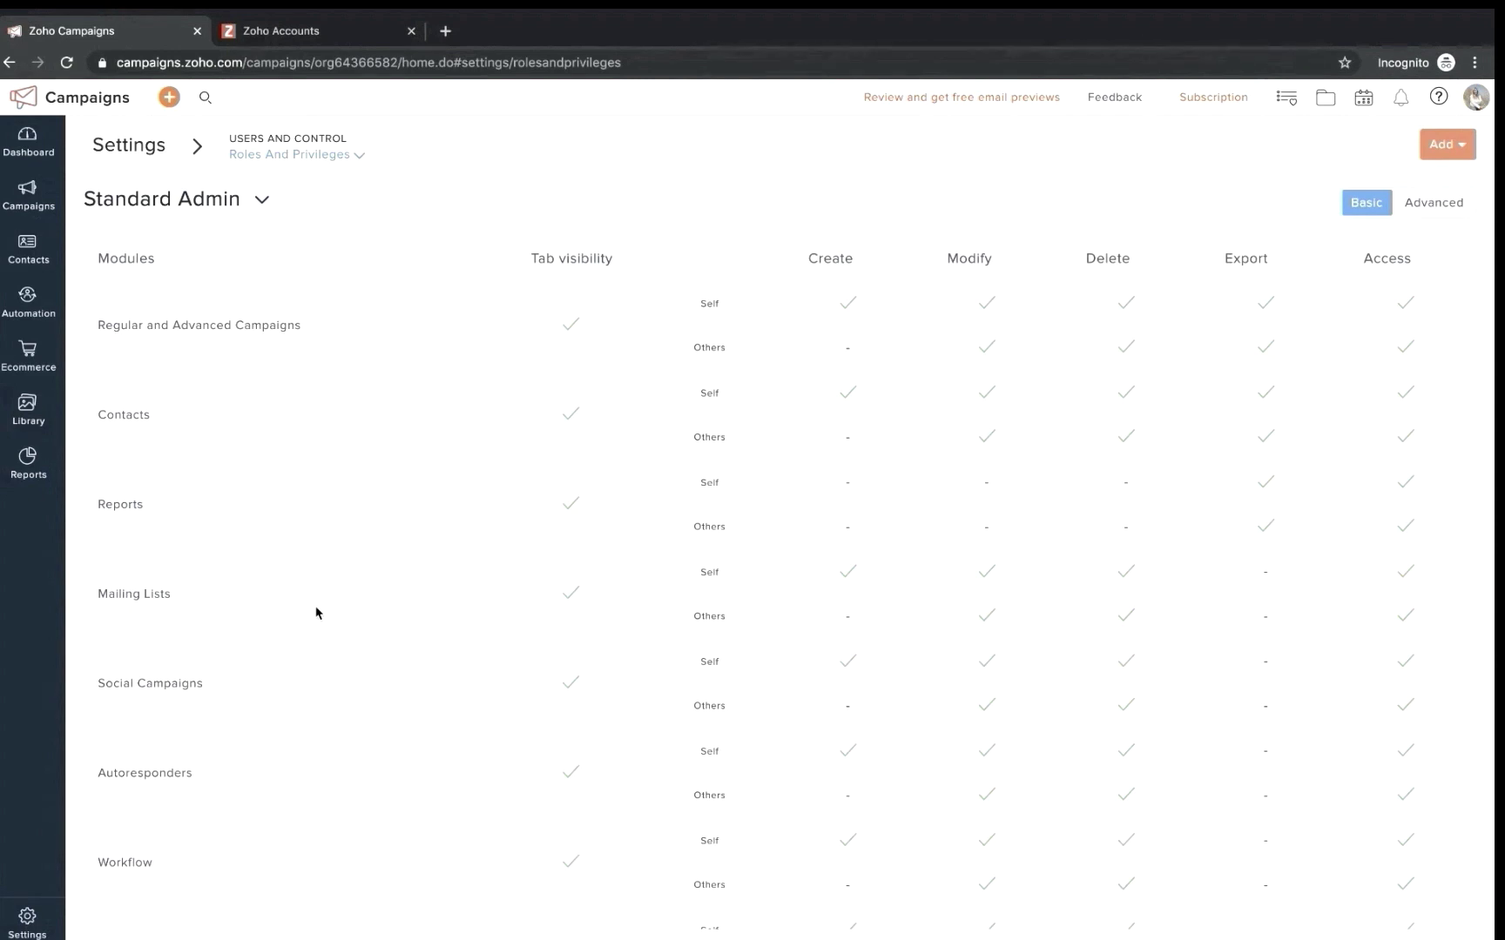
Review the Standard Admin role's module permissions and browse the list of available roles
scroll(318, 613, down, 10)
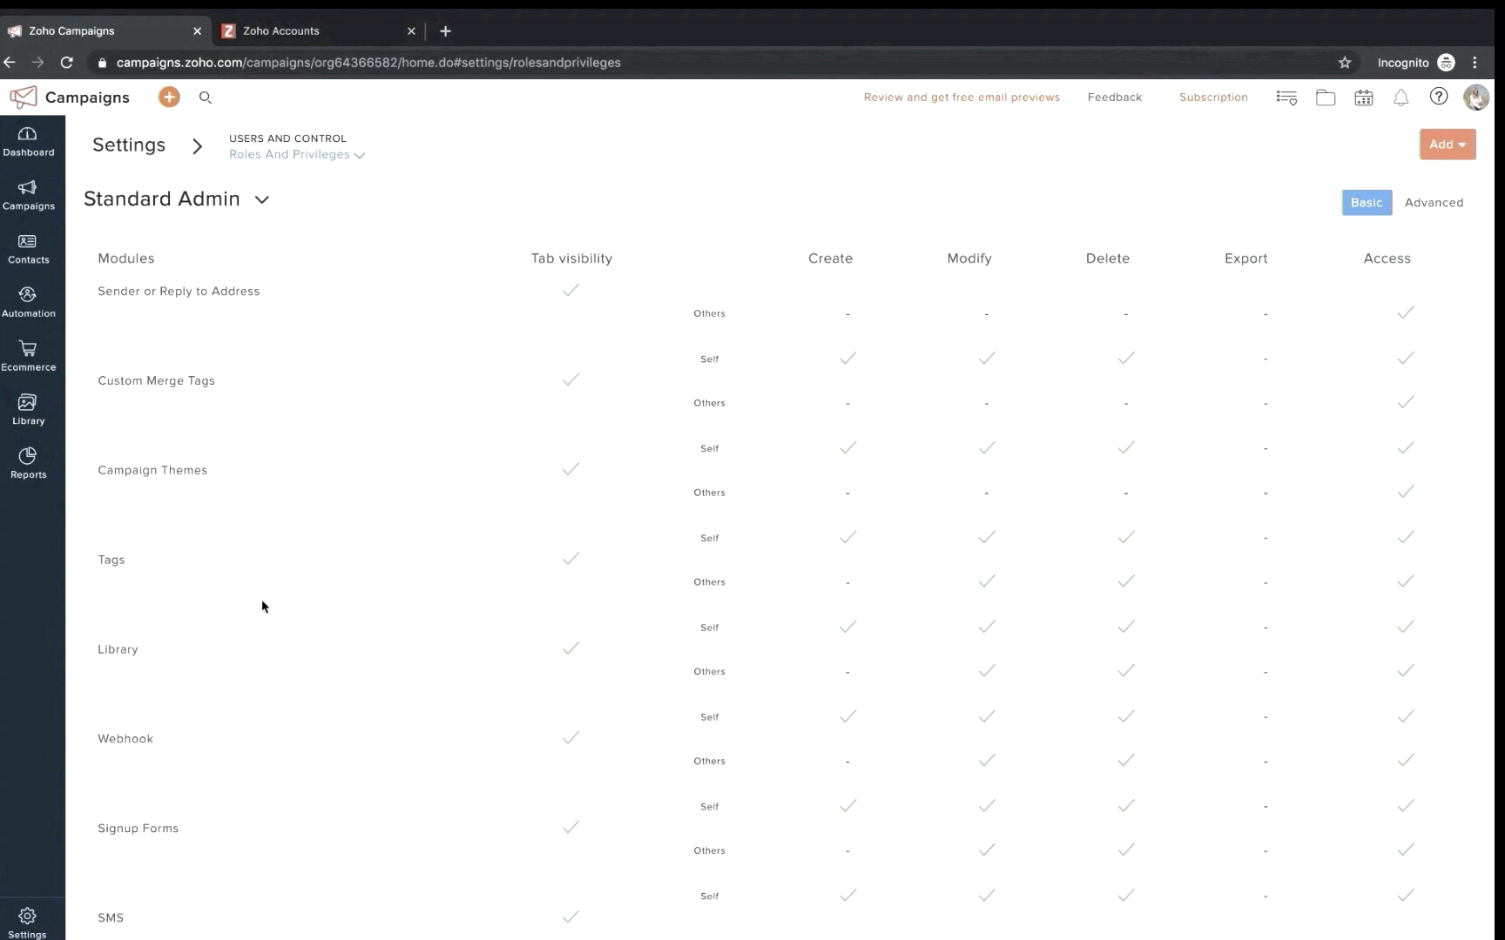
scroll(262, 603, up, 8)
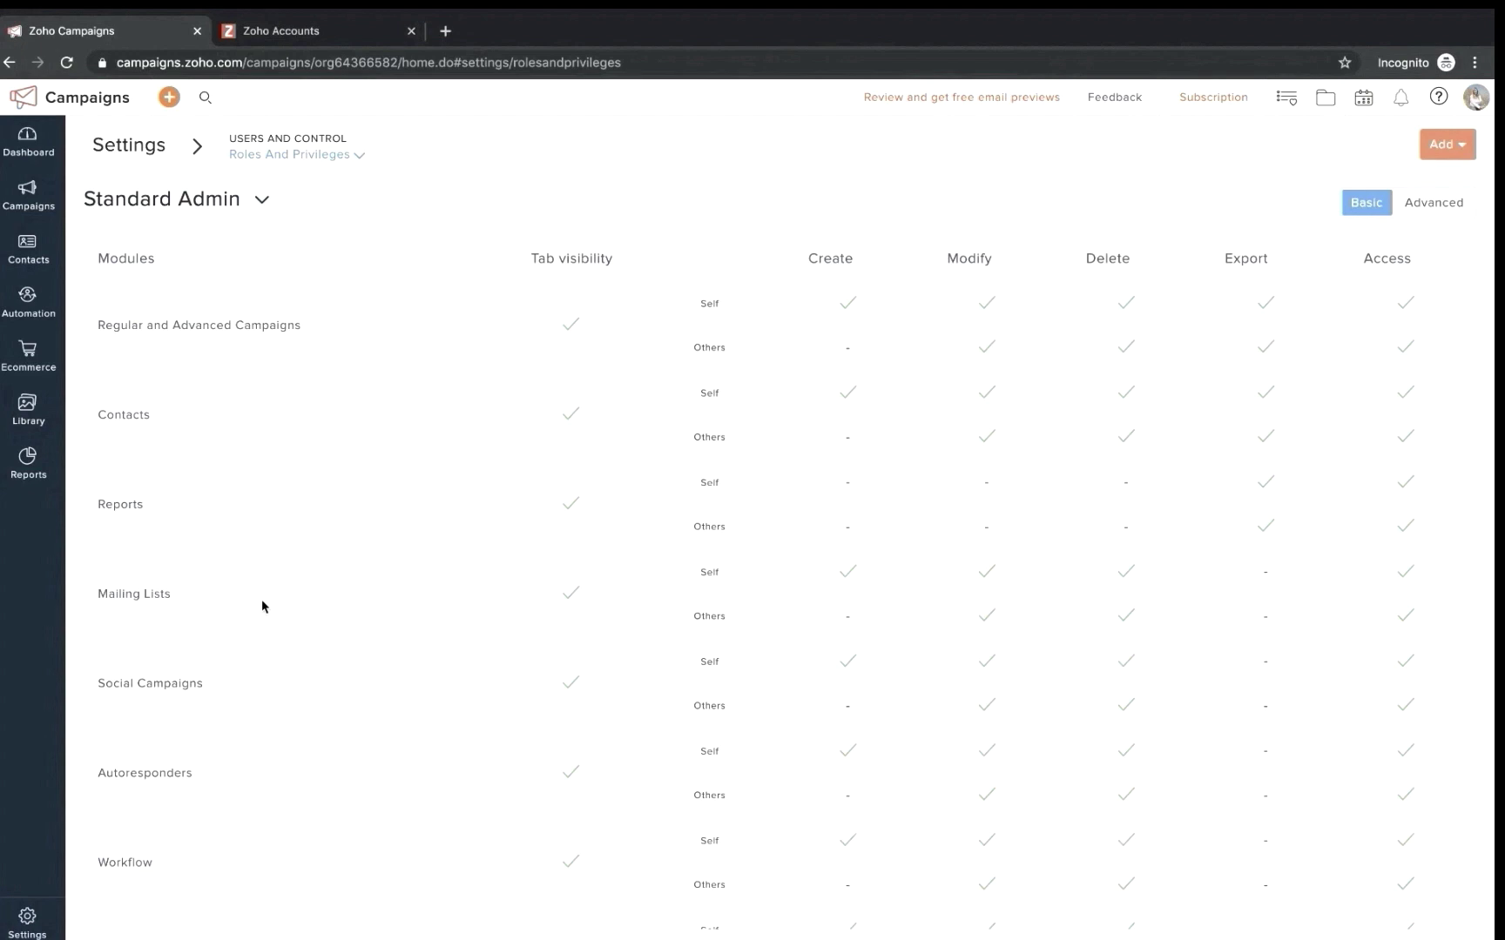
scroll(262, 603, down, 1)
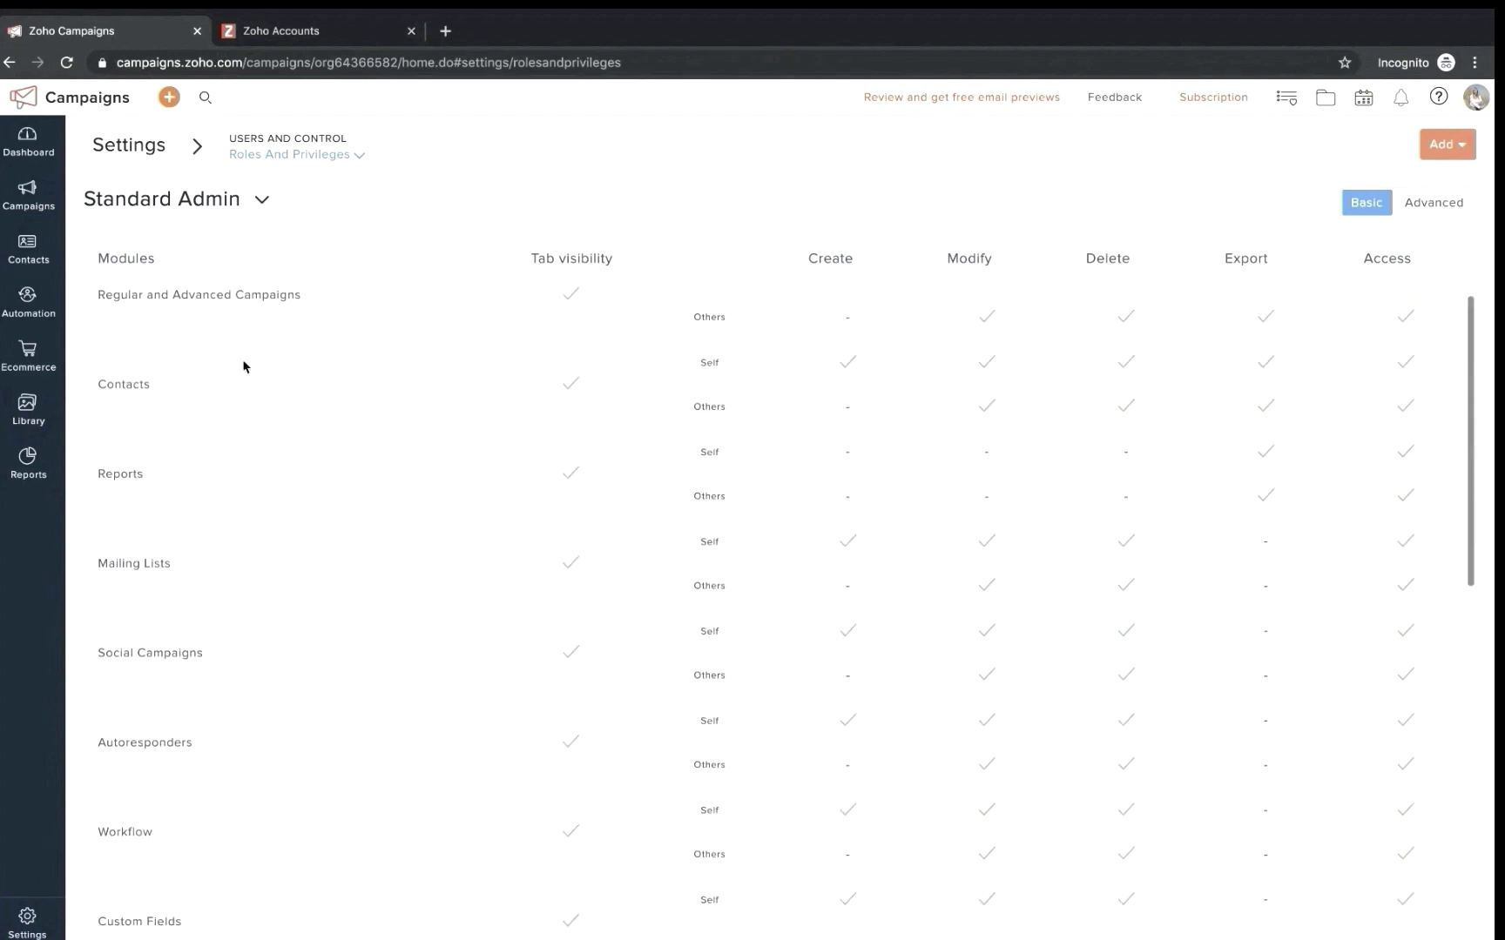
scroll(250, 783, down, 1)
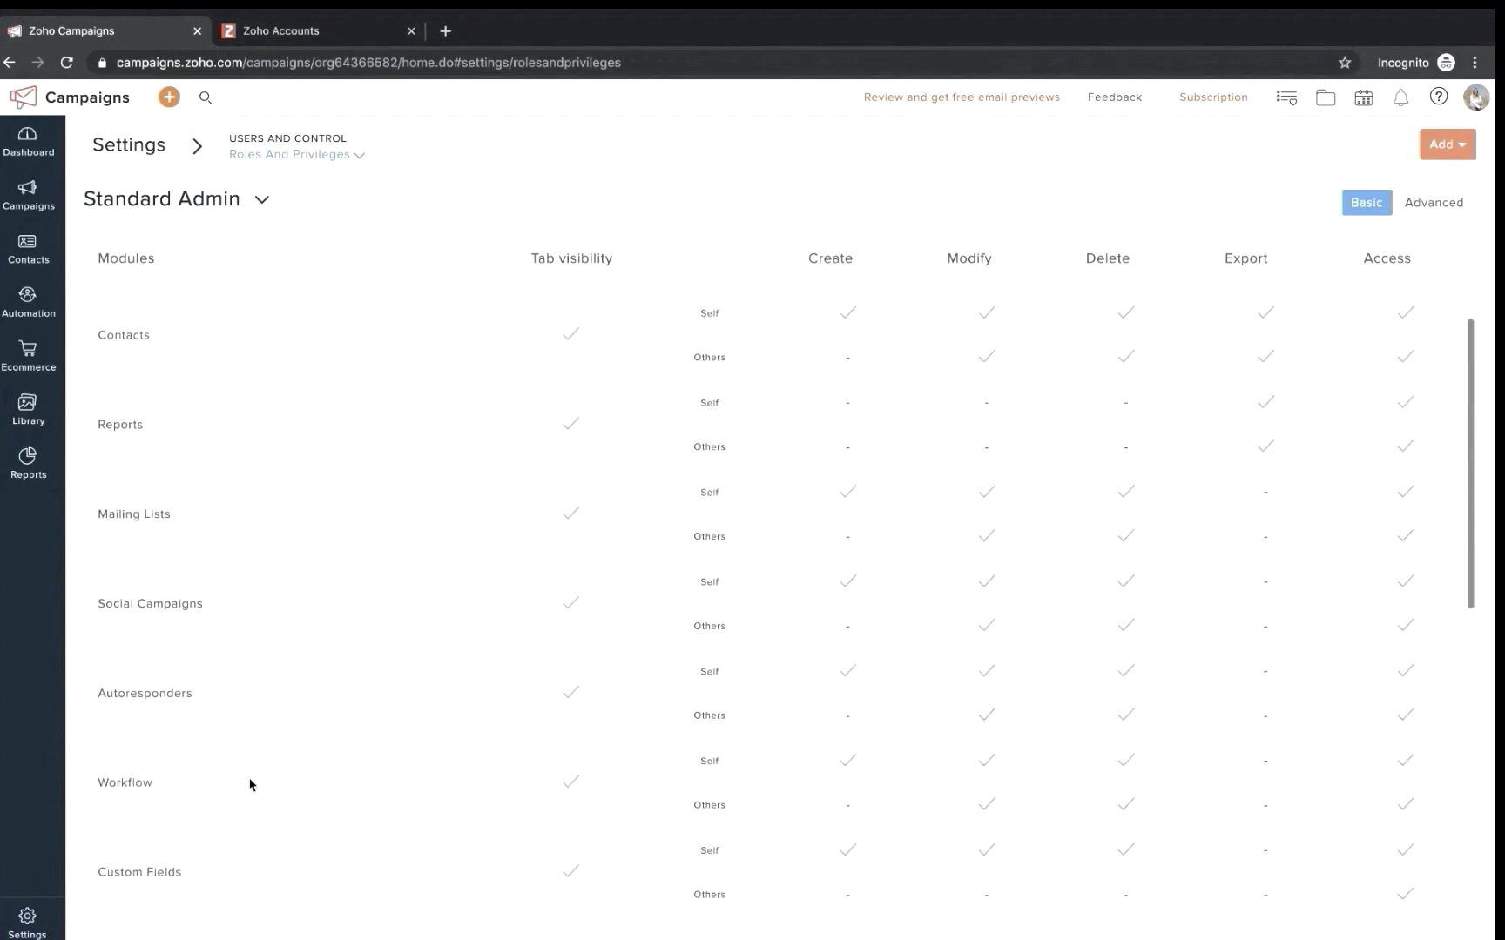
scroll(250, 784, up, 2)
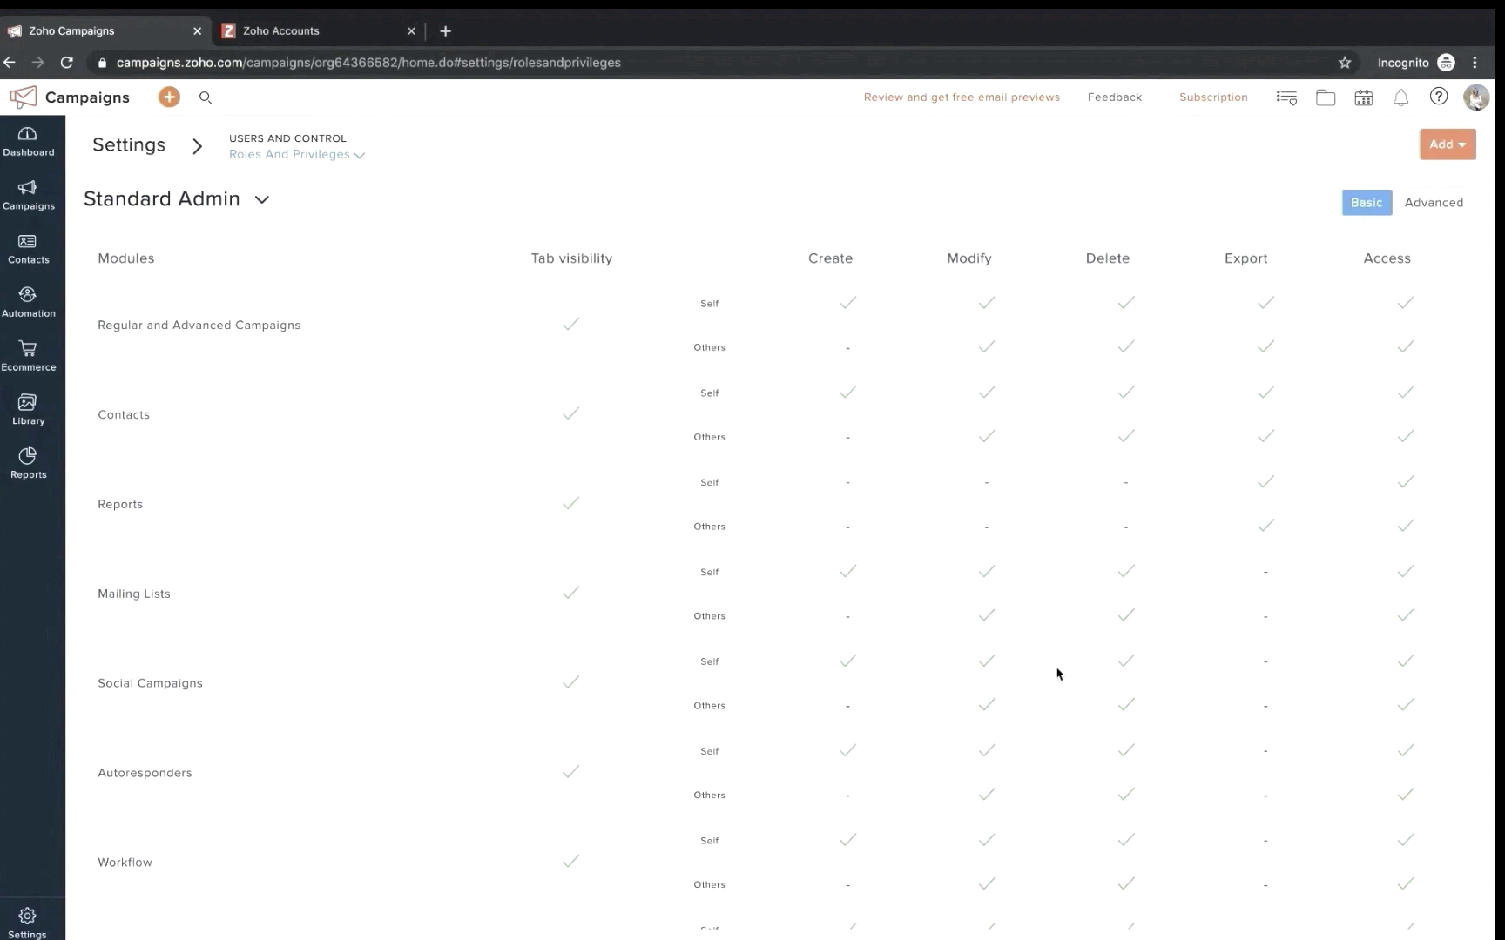
click(261, 199)
scroll(193, 484, down, 2)
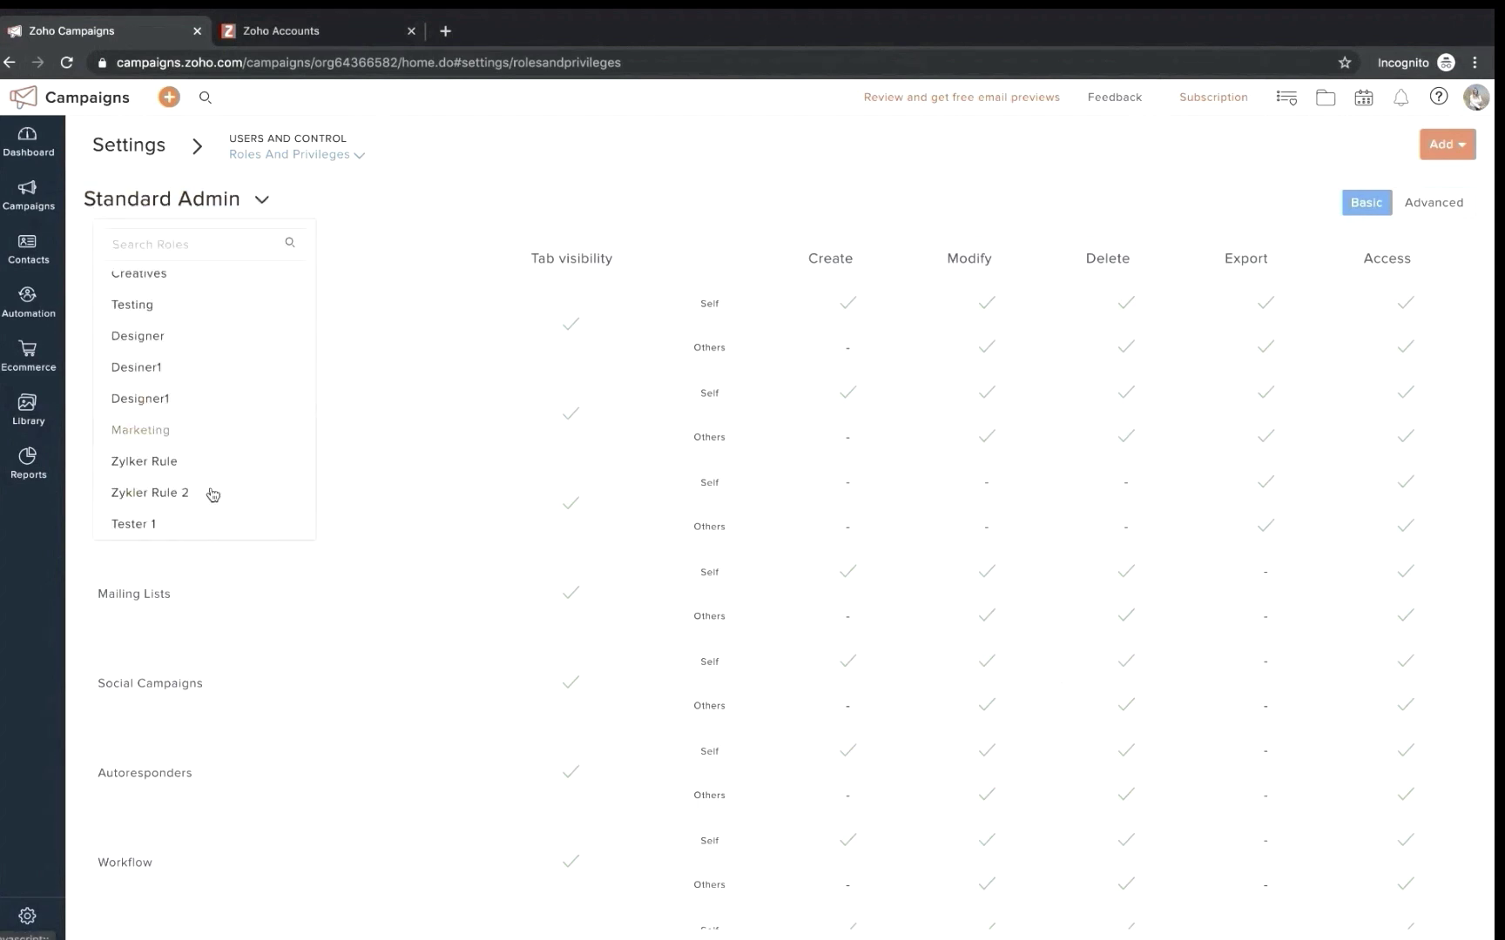
click(384, 230)
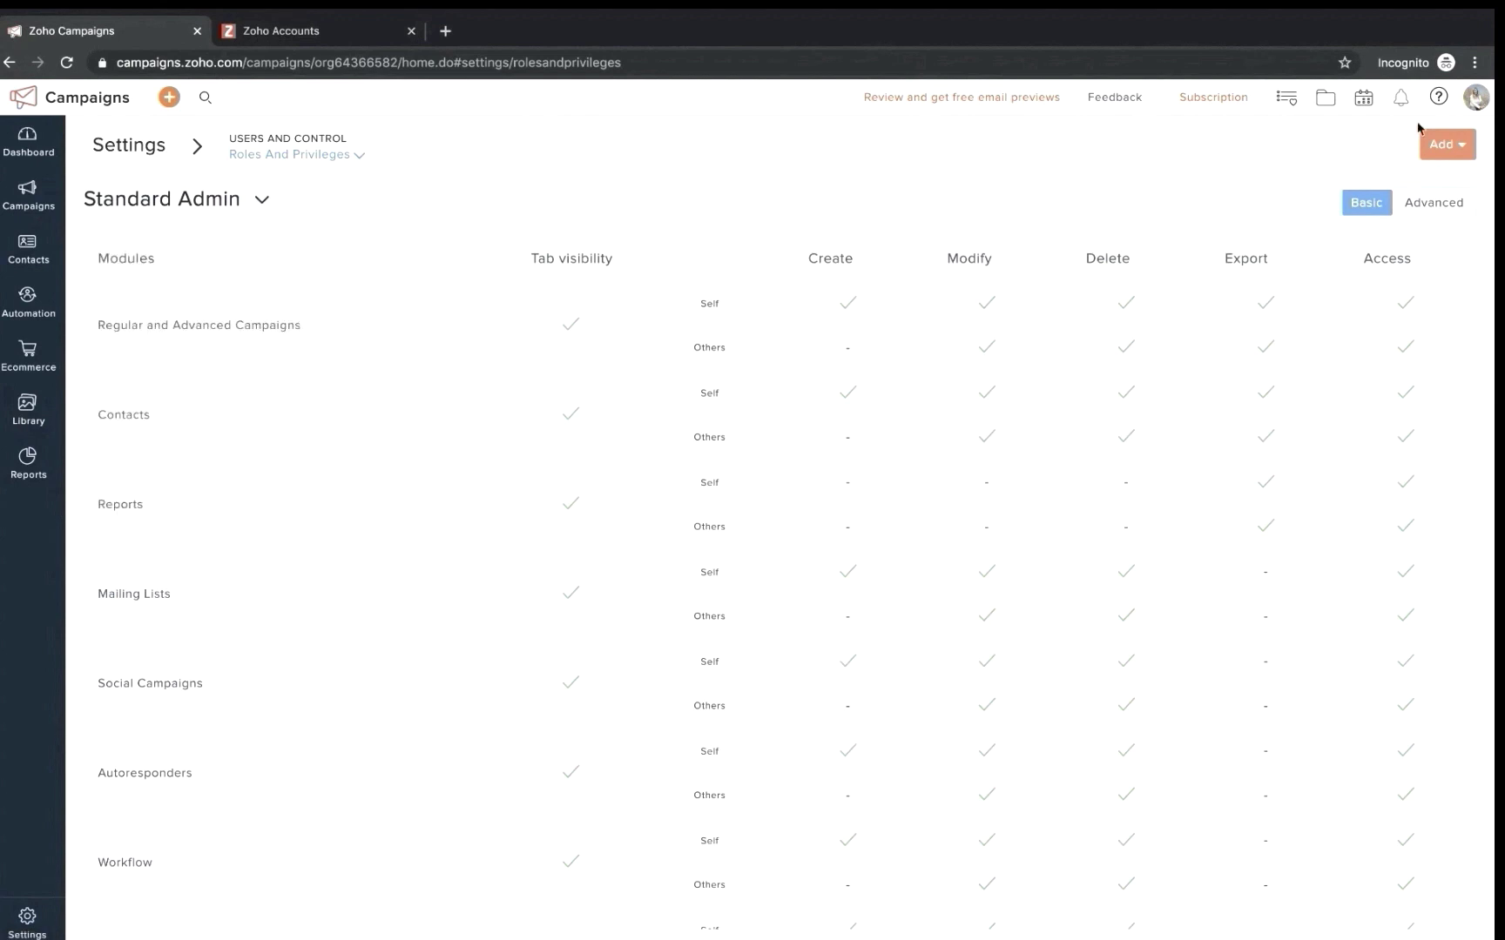
Examine the roles that can be assigned in the Add User form, leaving it without adding a user
click(1450, 157)
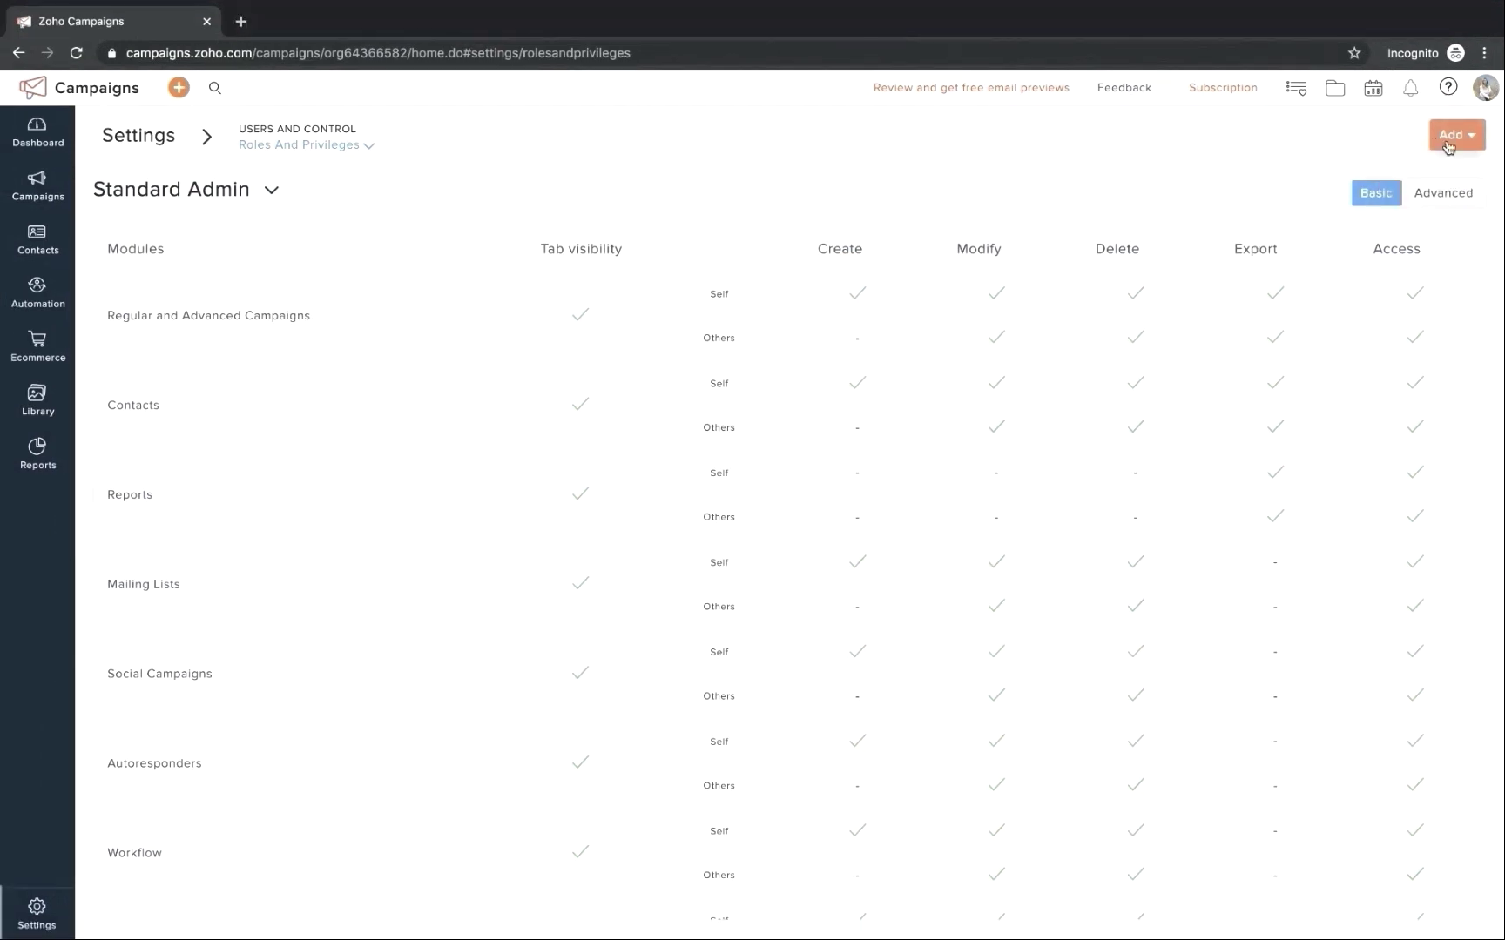
click(1445, 145)
click(1415, 169)
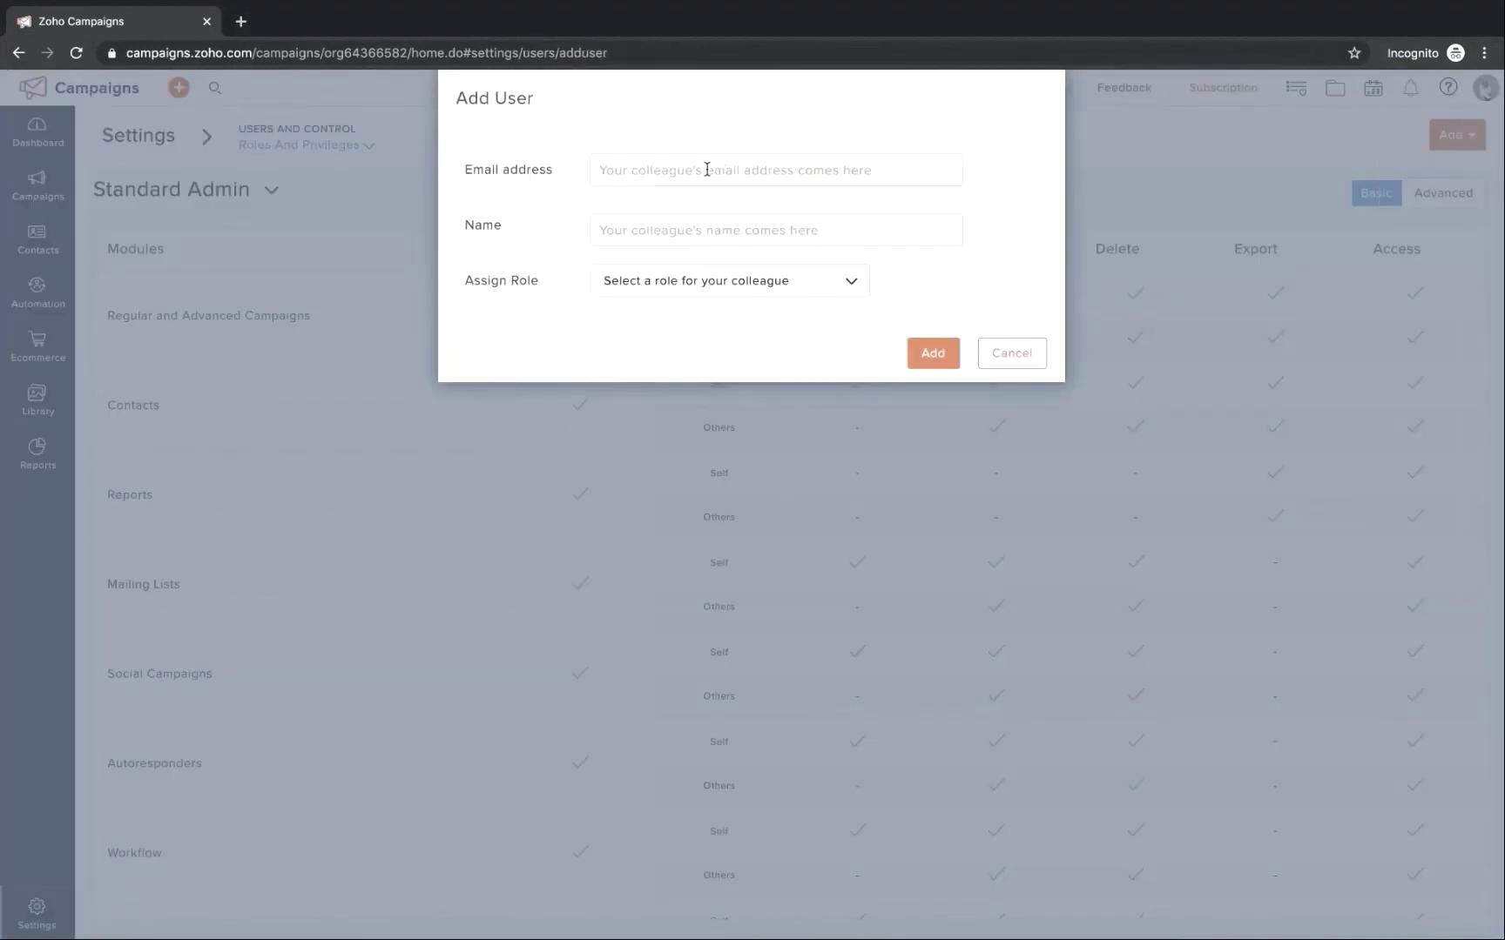
click(842, 288)
scroll(782, 416, down, 3)
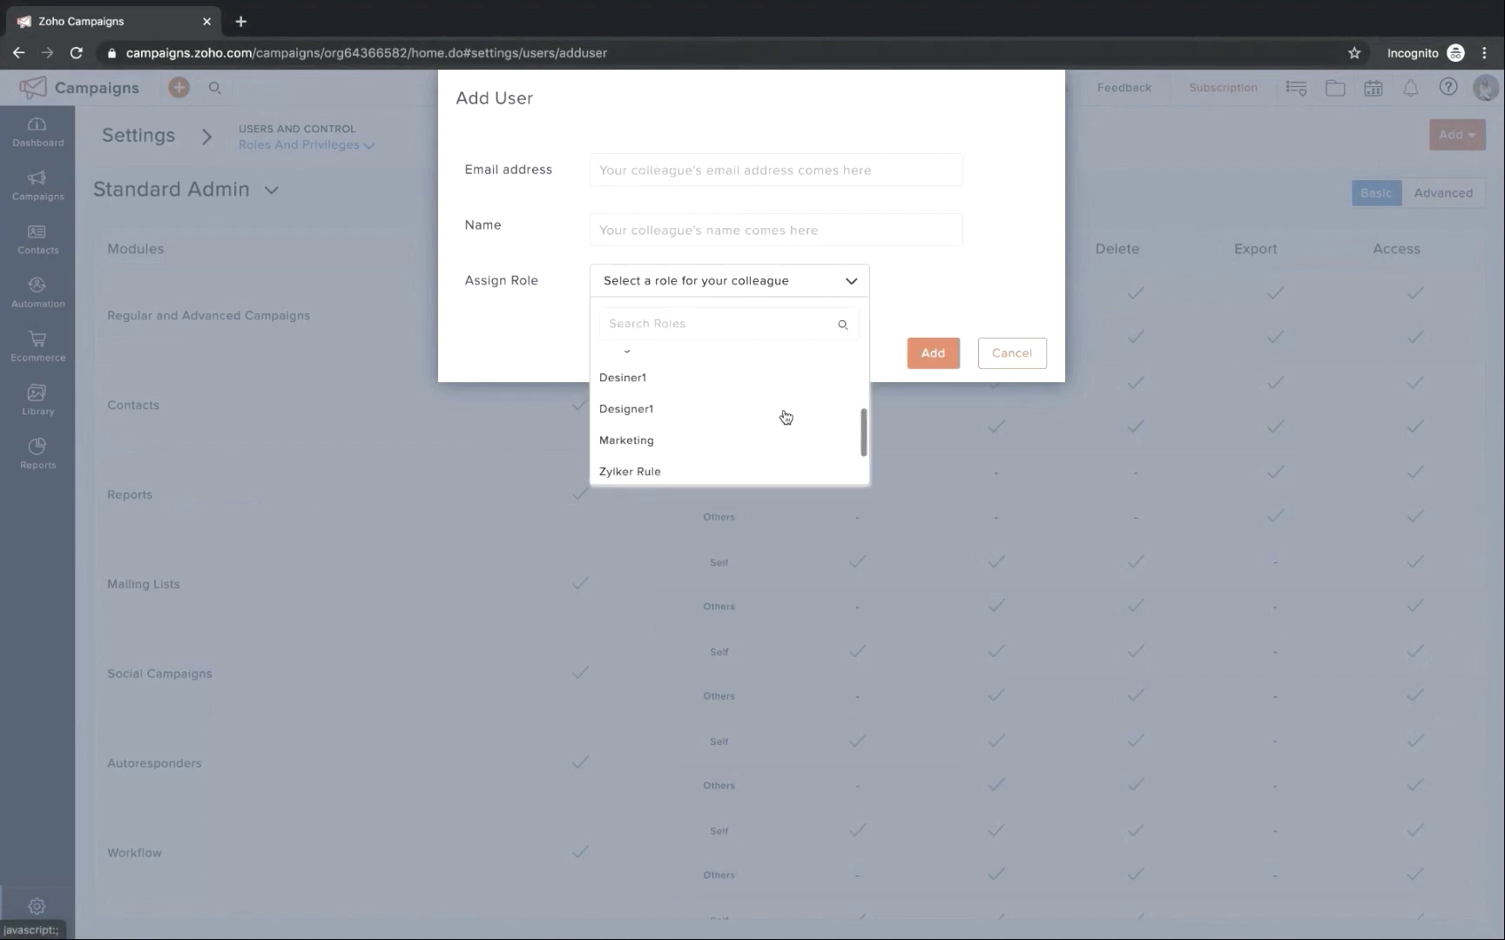
scroll(783, 416, up, 5)
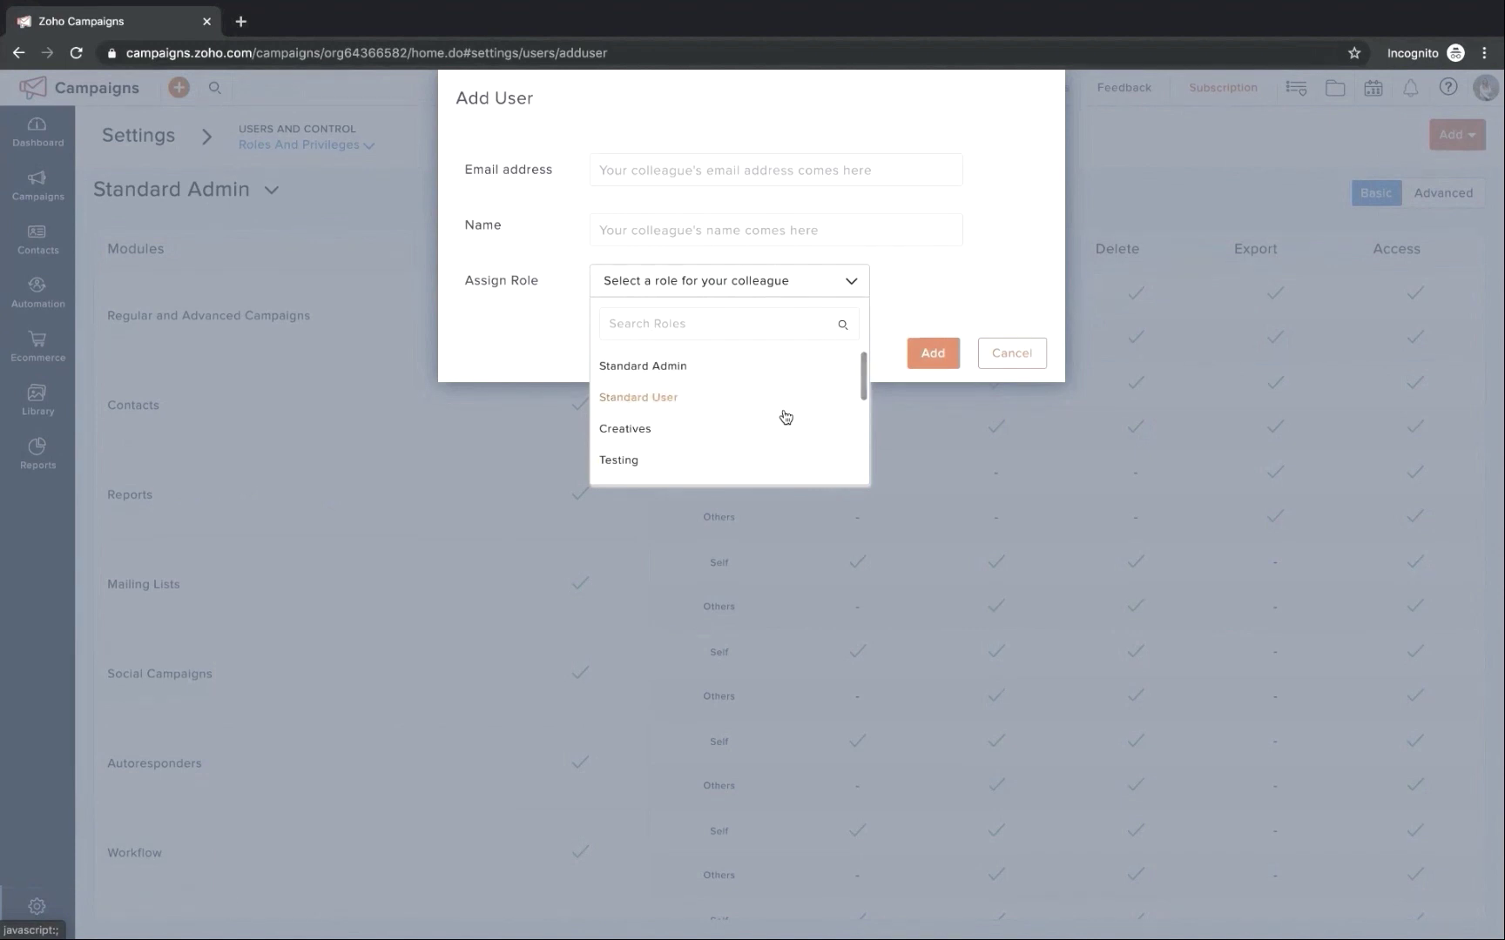
click(1174, 184)
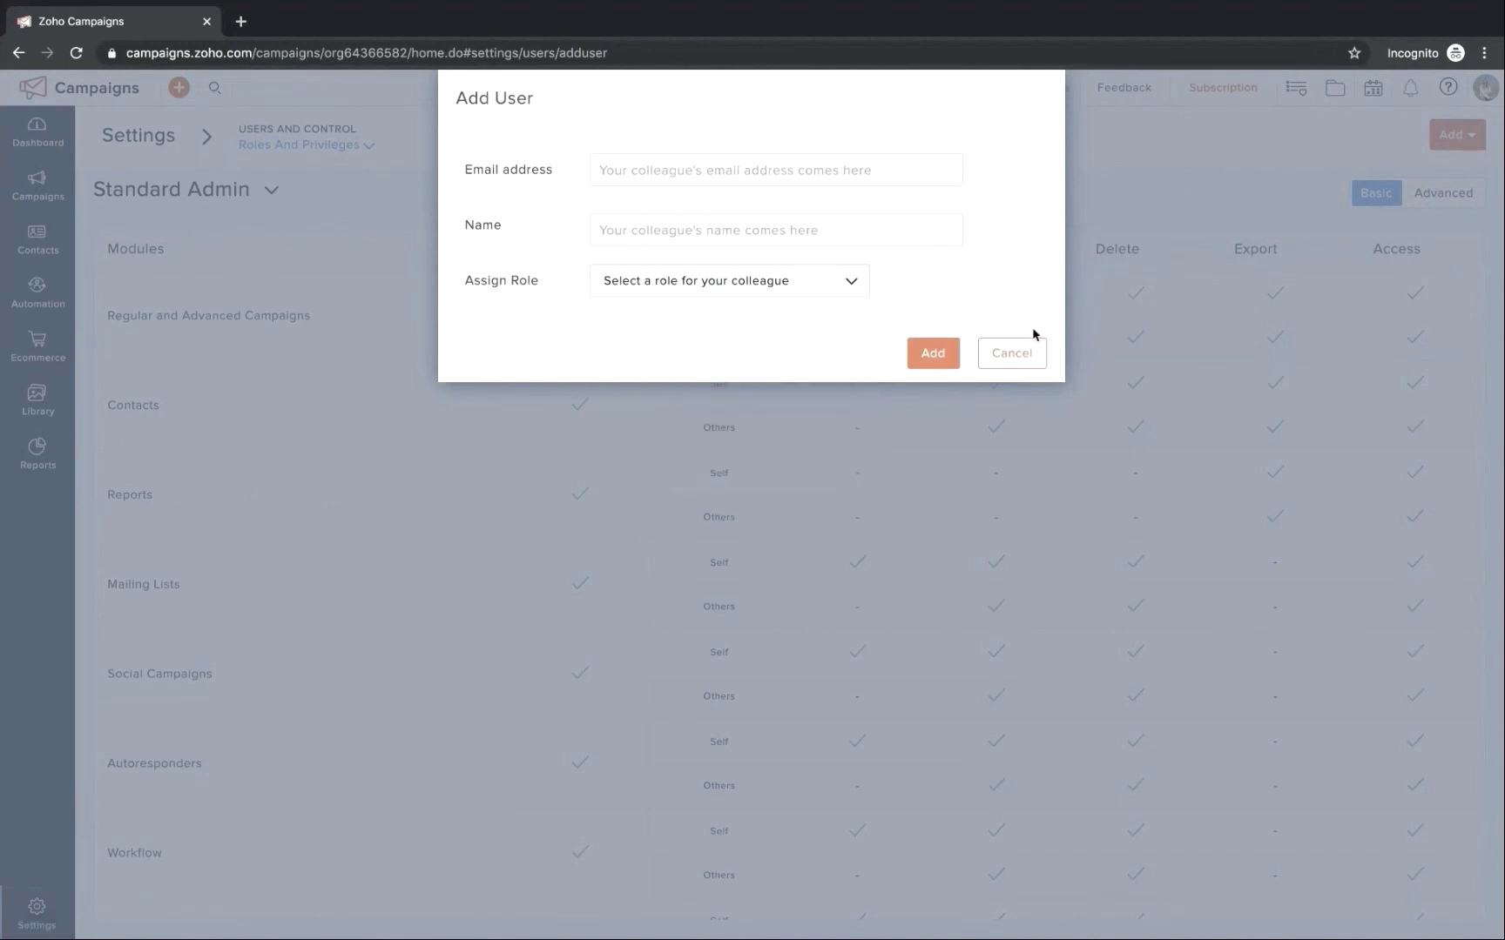
click(1025, 359)
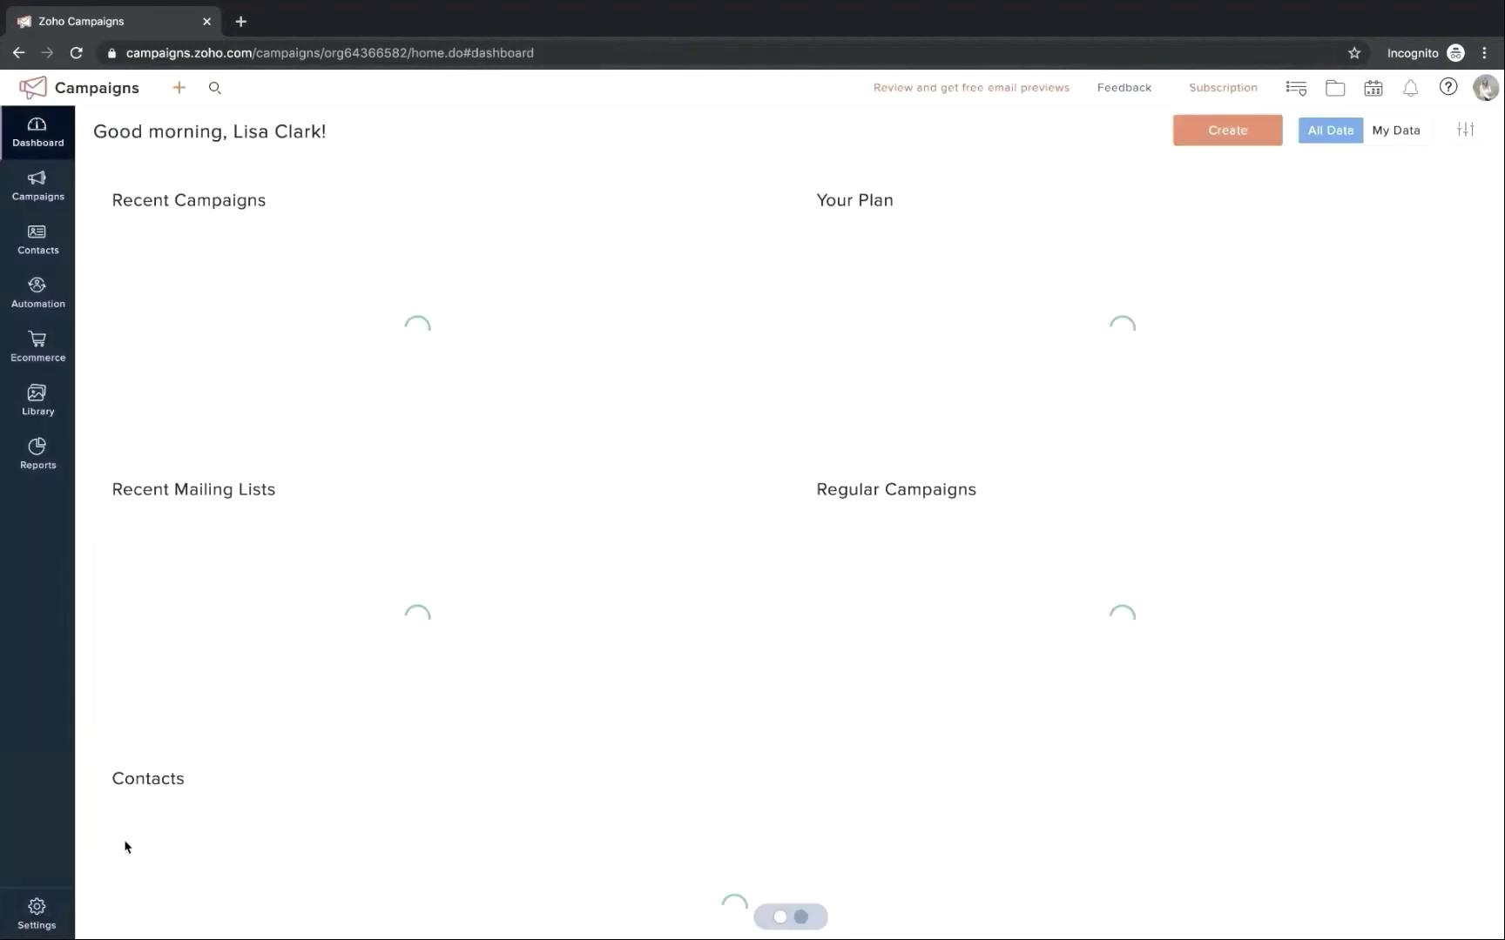
Return to the Roles and Privileges settings and open the Add Role form at its name field
click(40, 911)
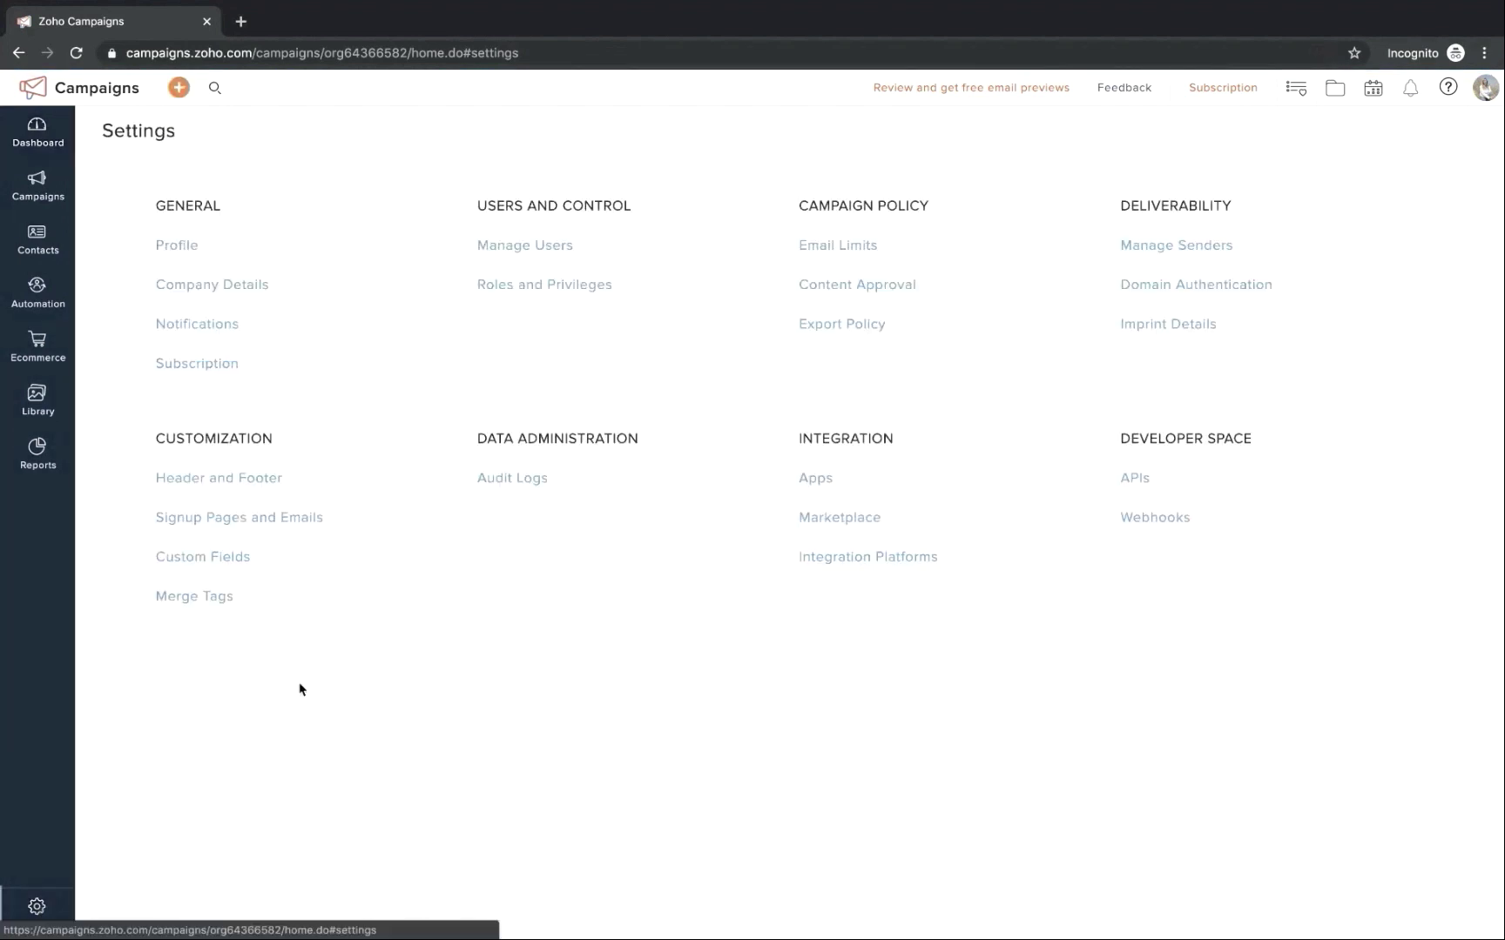
click(557, 285)
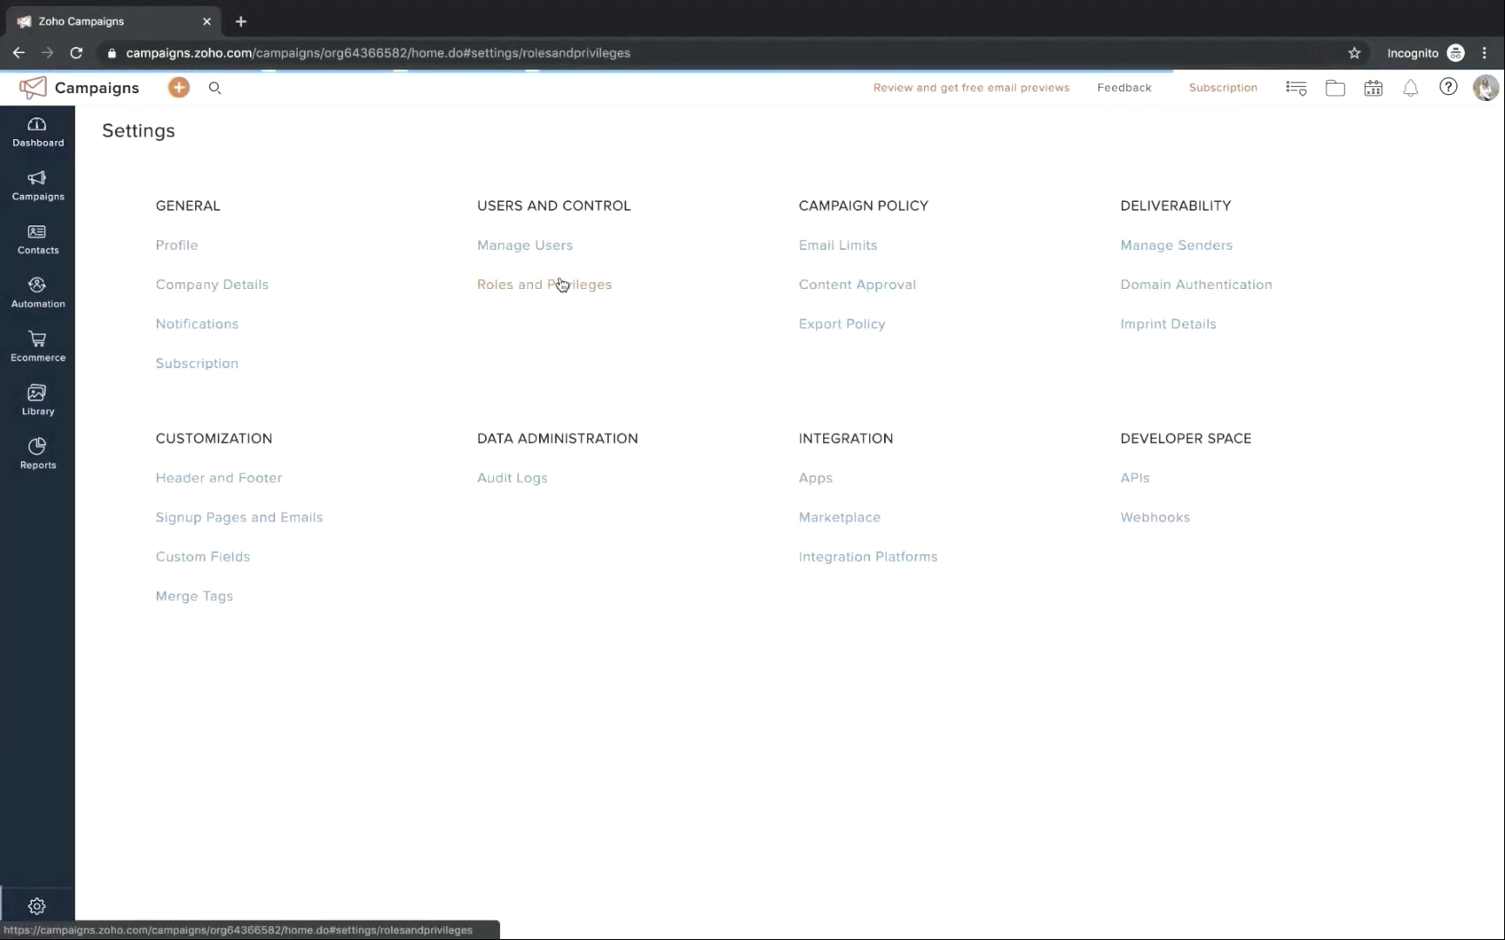
click(1463, 136)
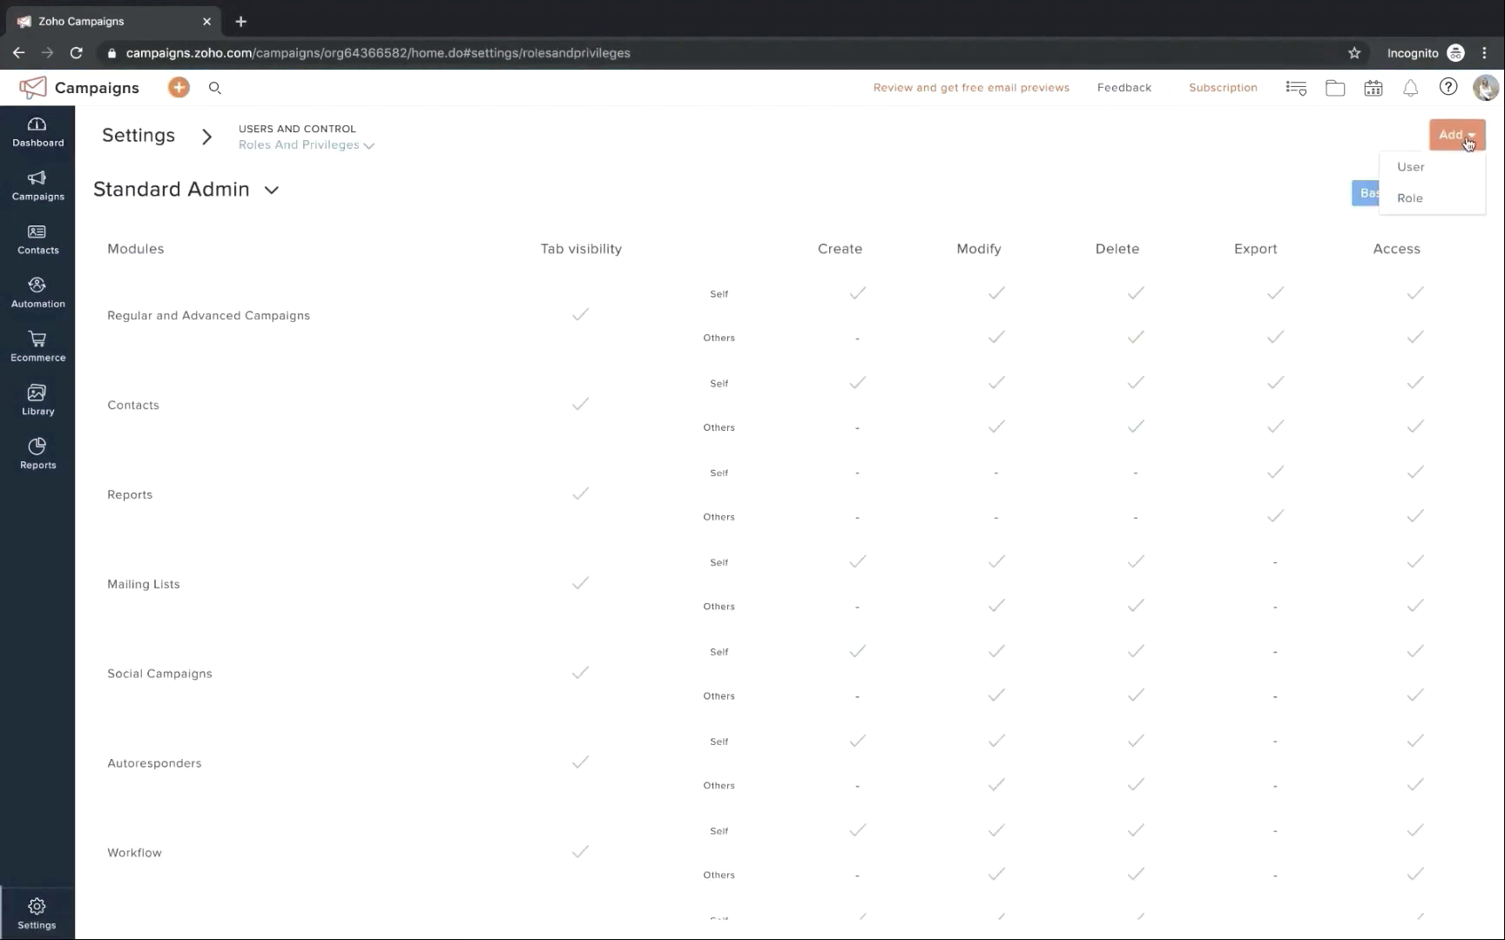
click(1421, 197)
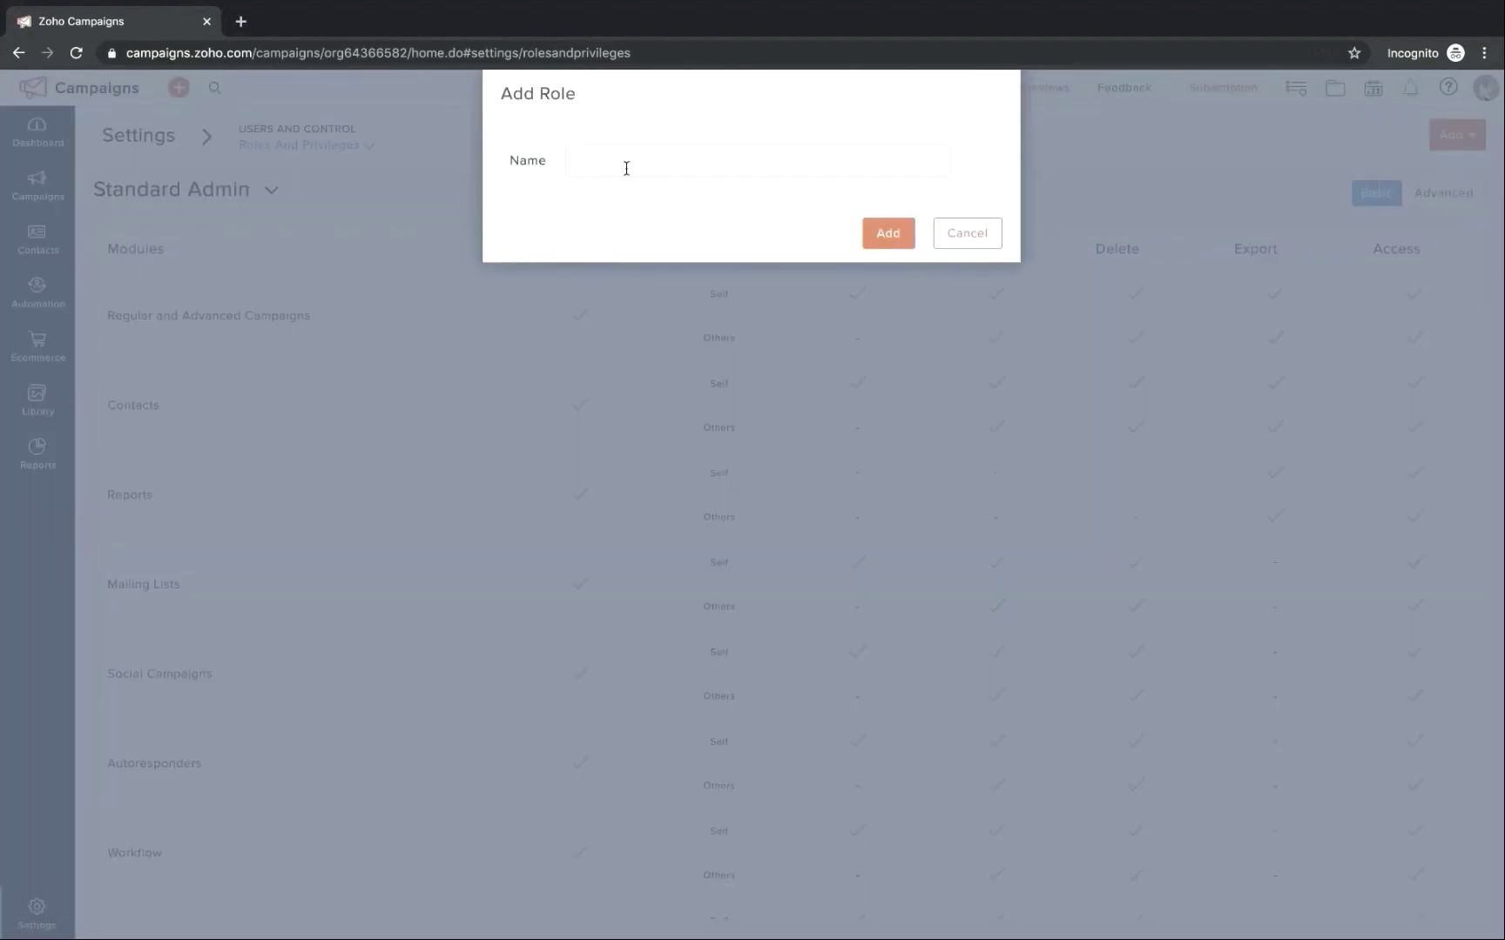
click(627, 168)
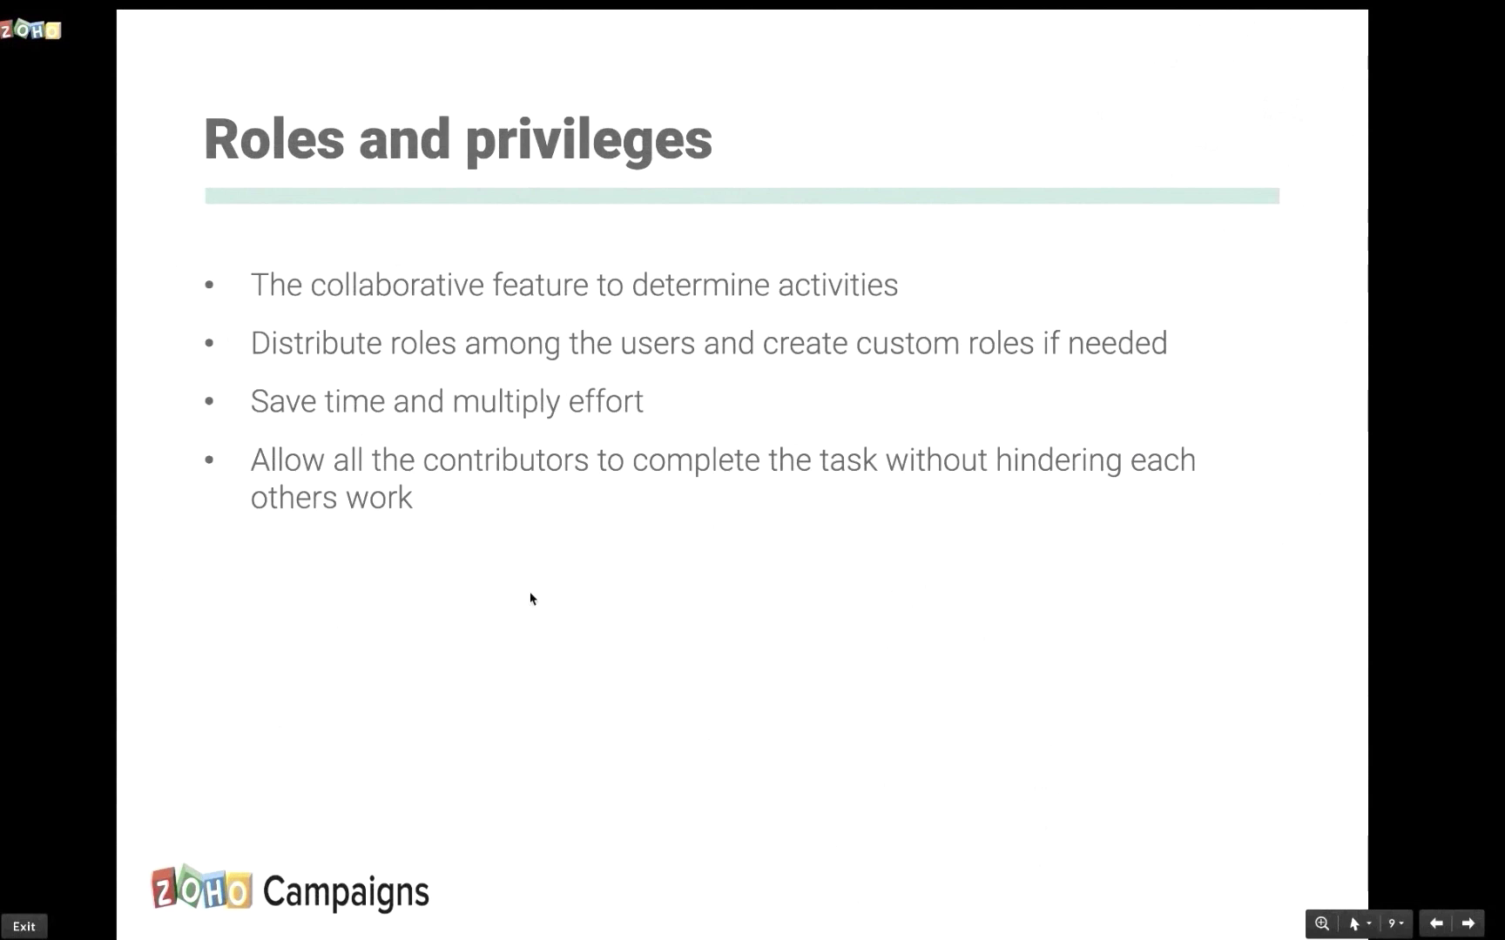
key(Right)
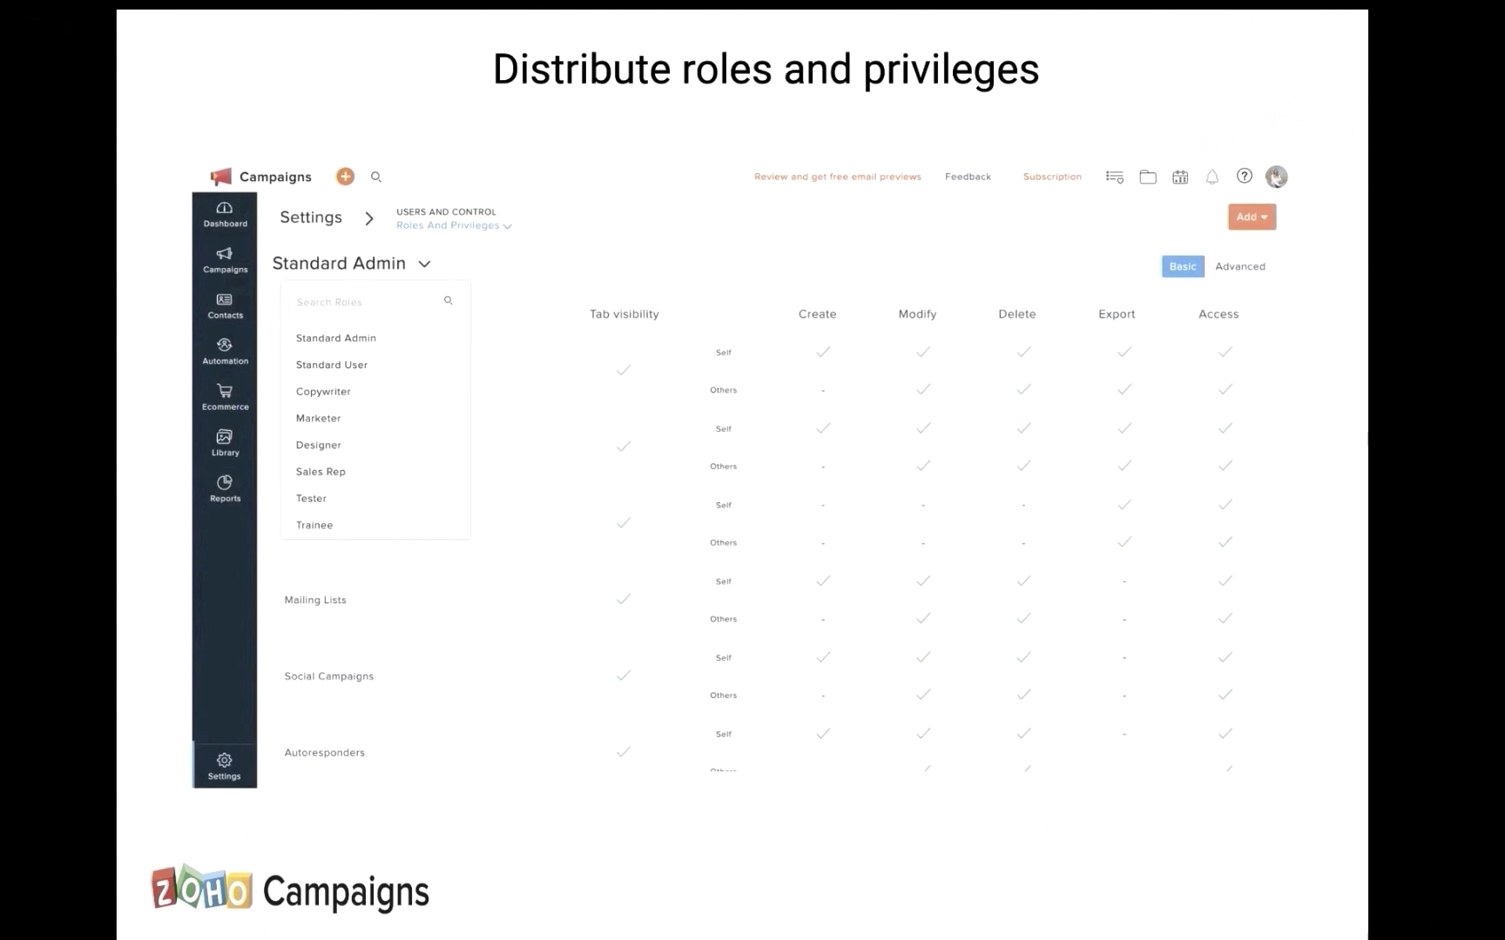
key(Right)
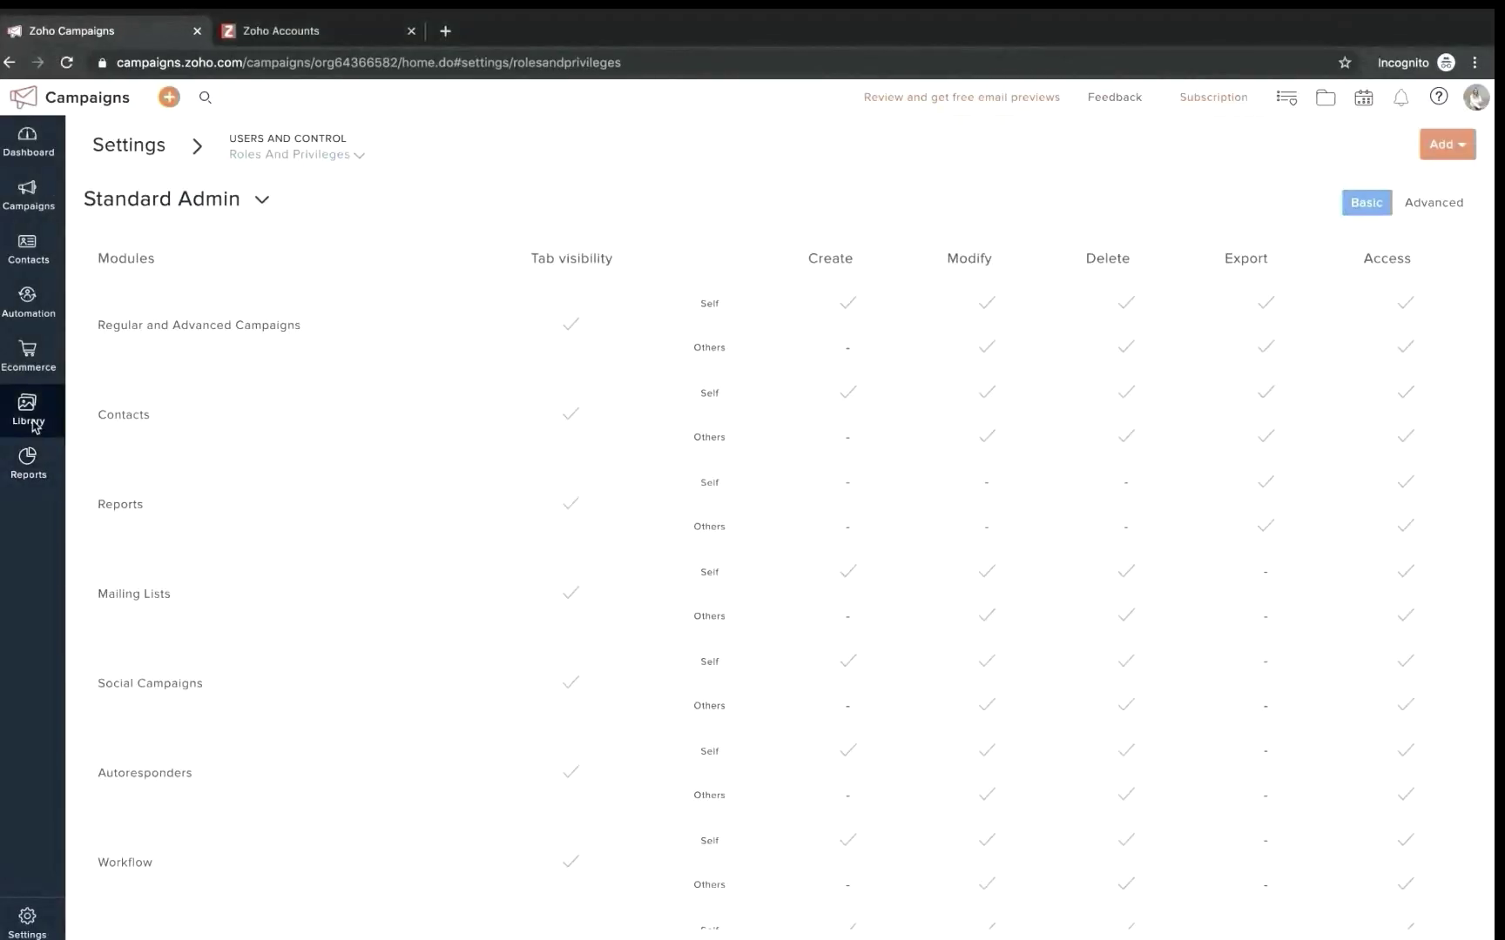
Open the Images section of the library and look over its collections and pictures
mouse_move(35, 426)
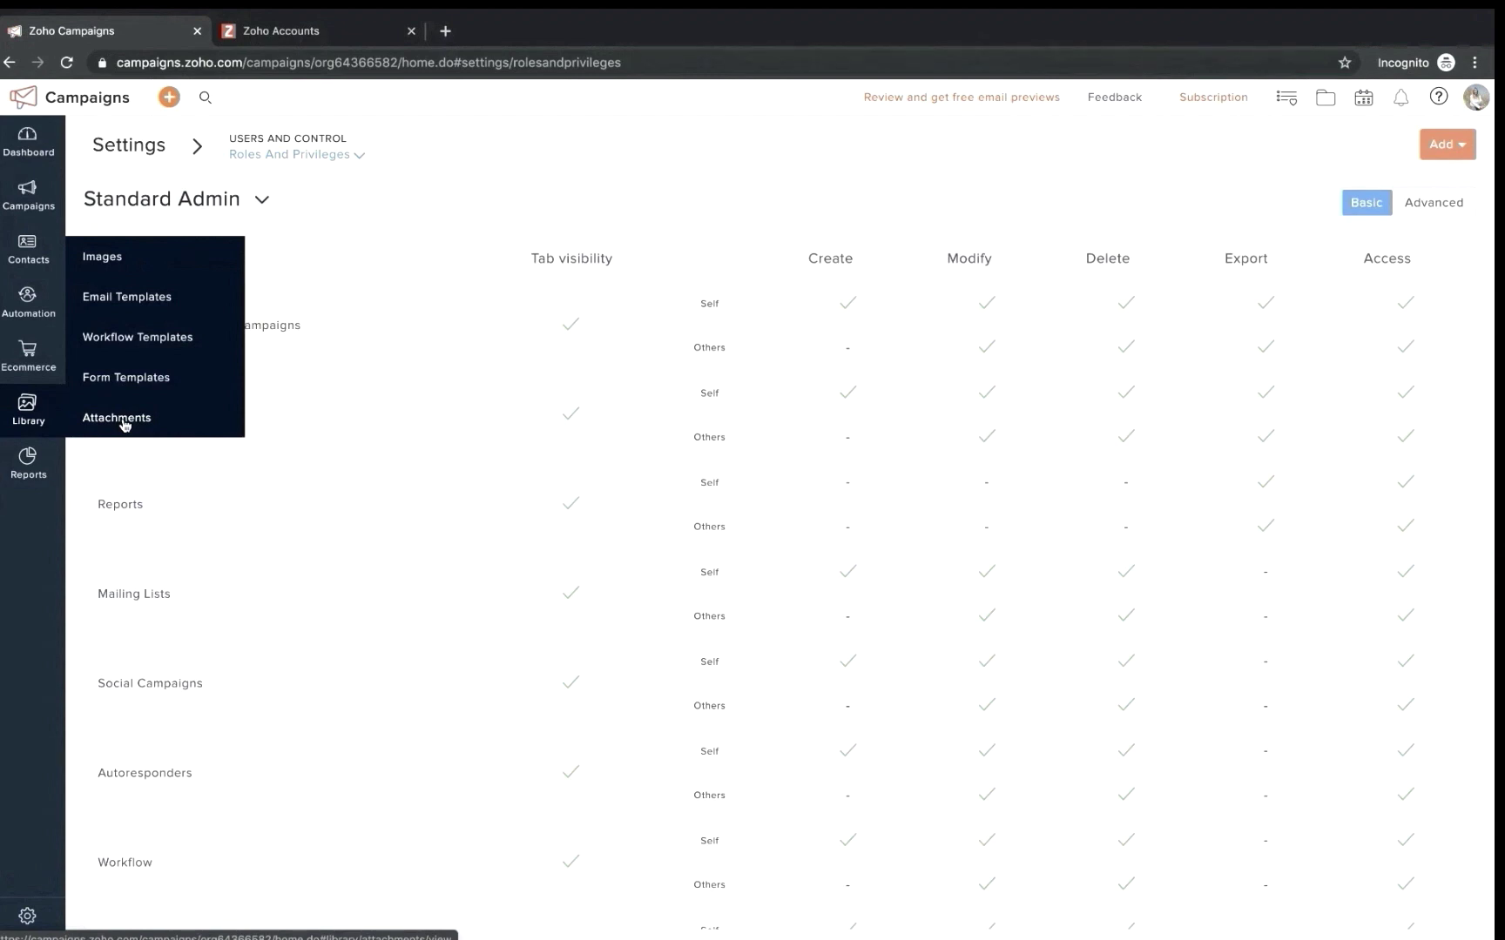
click(122, 257)
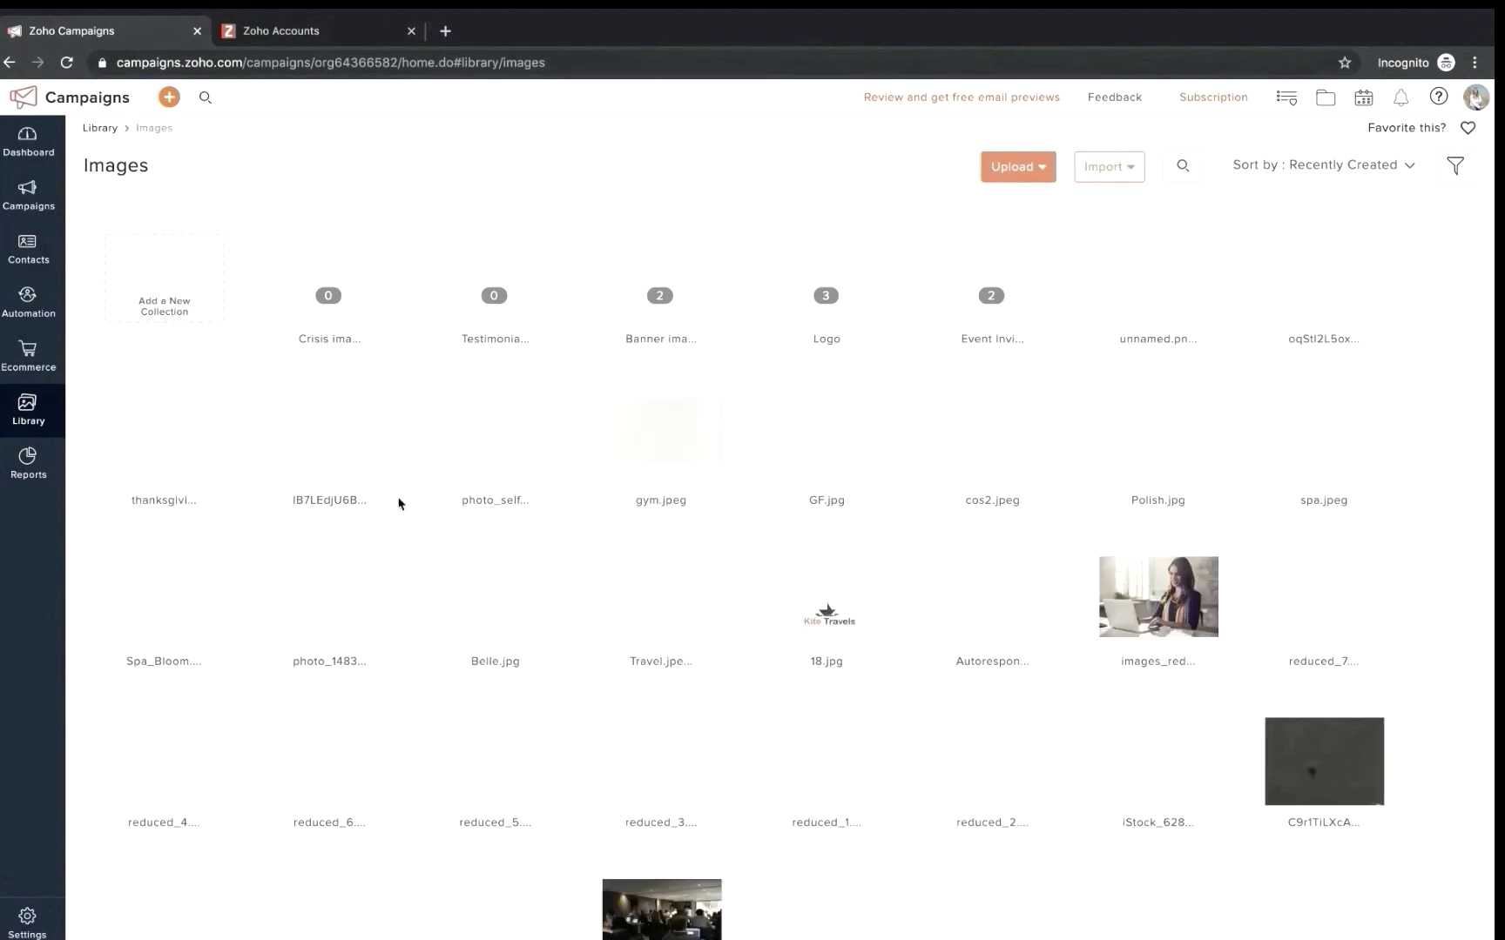
scroll(400, 504, down, 1)
scroll(399, 503, up, 1)
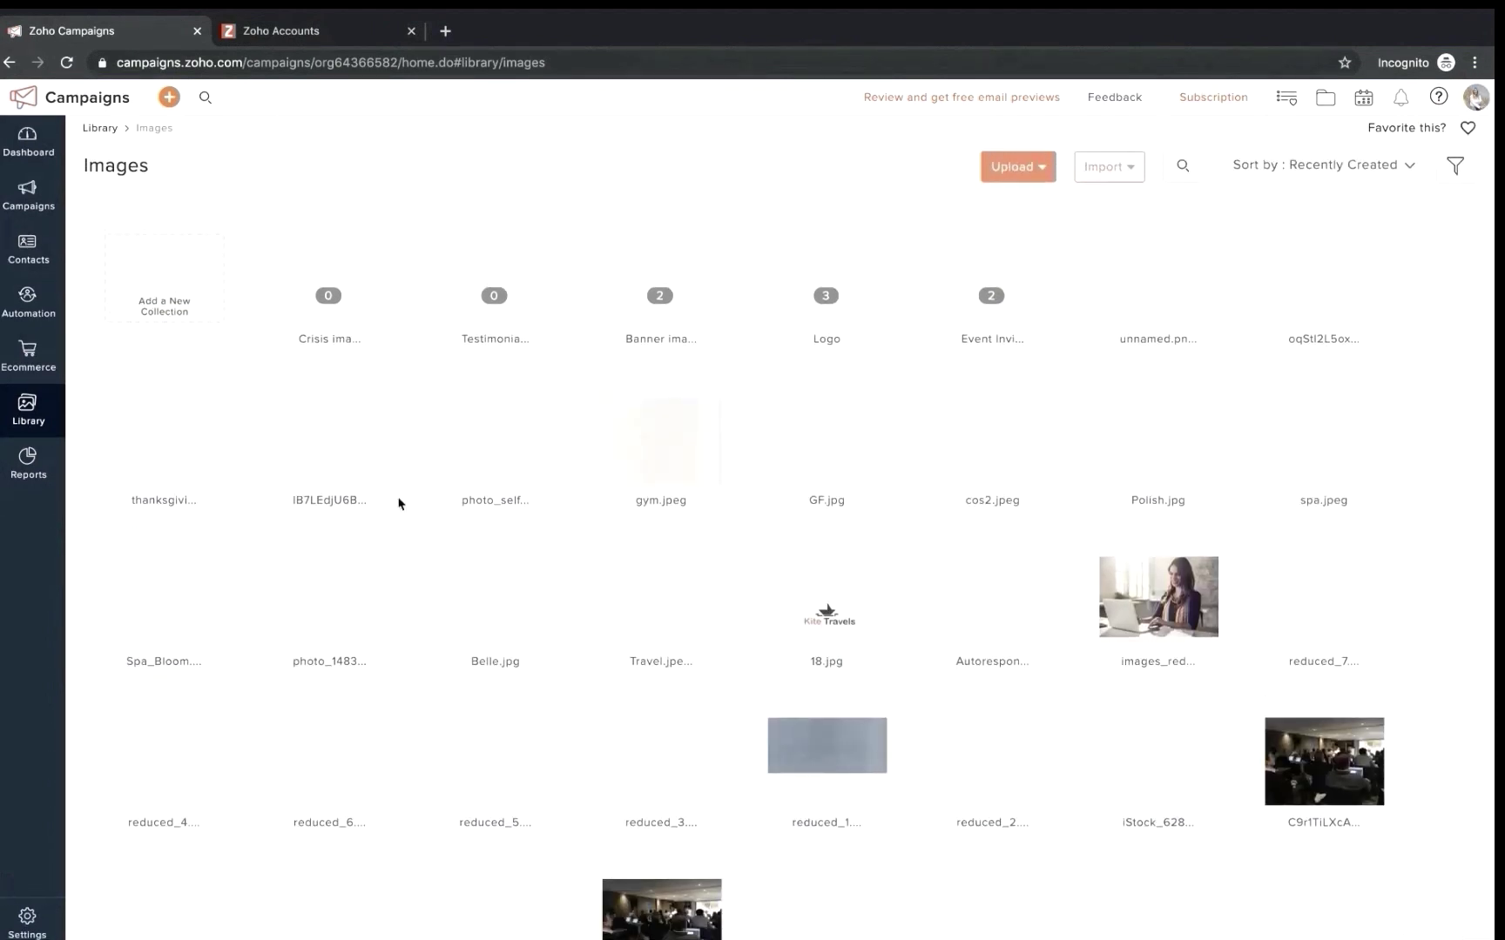
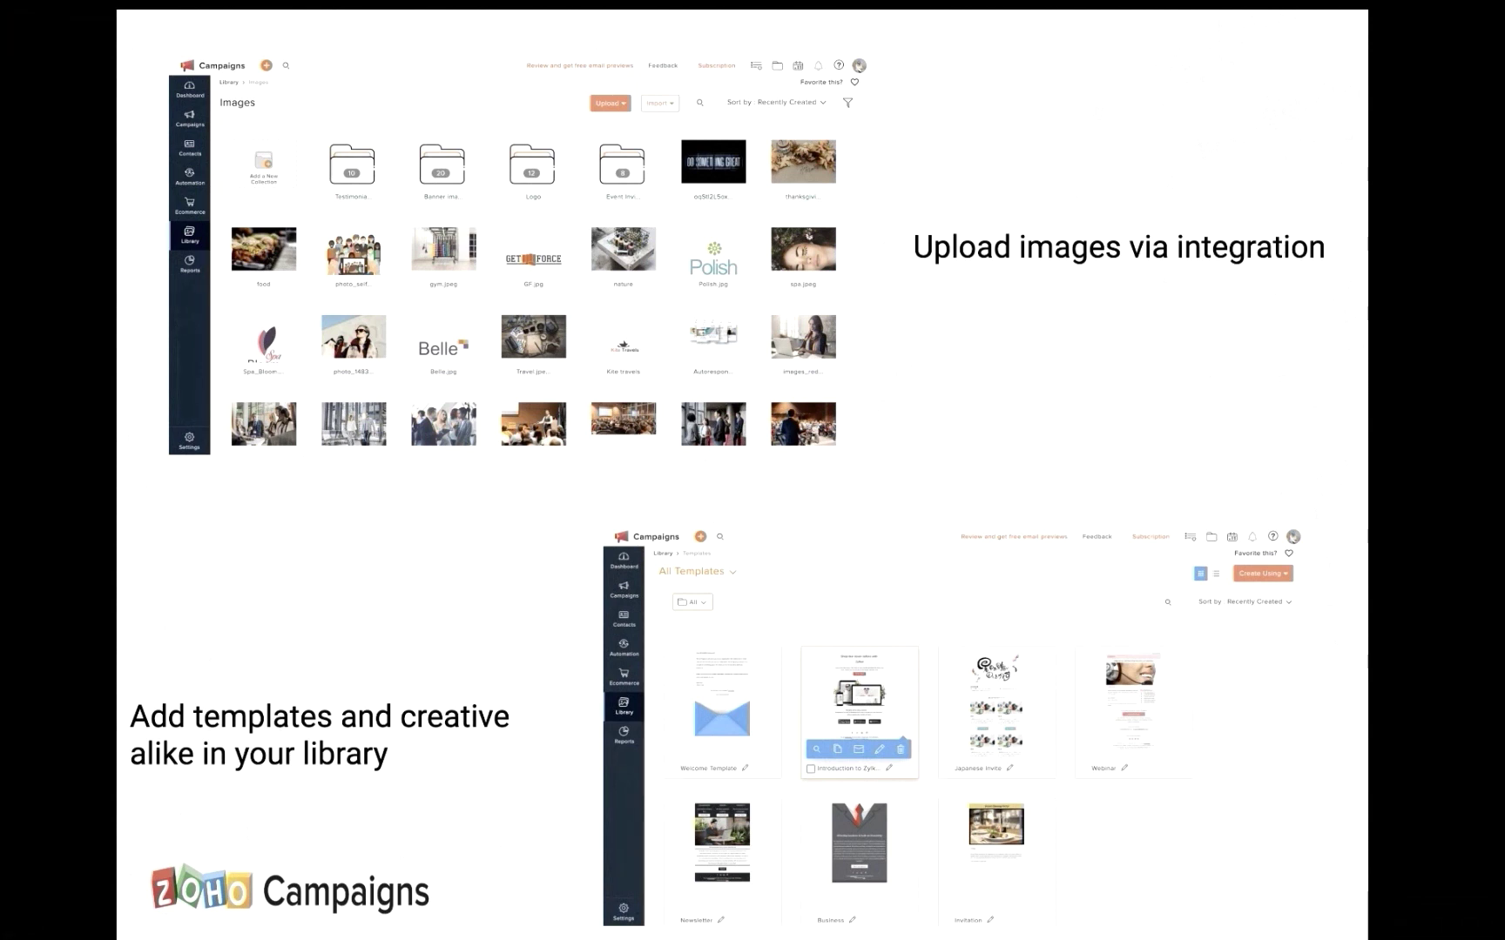
key(Right)
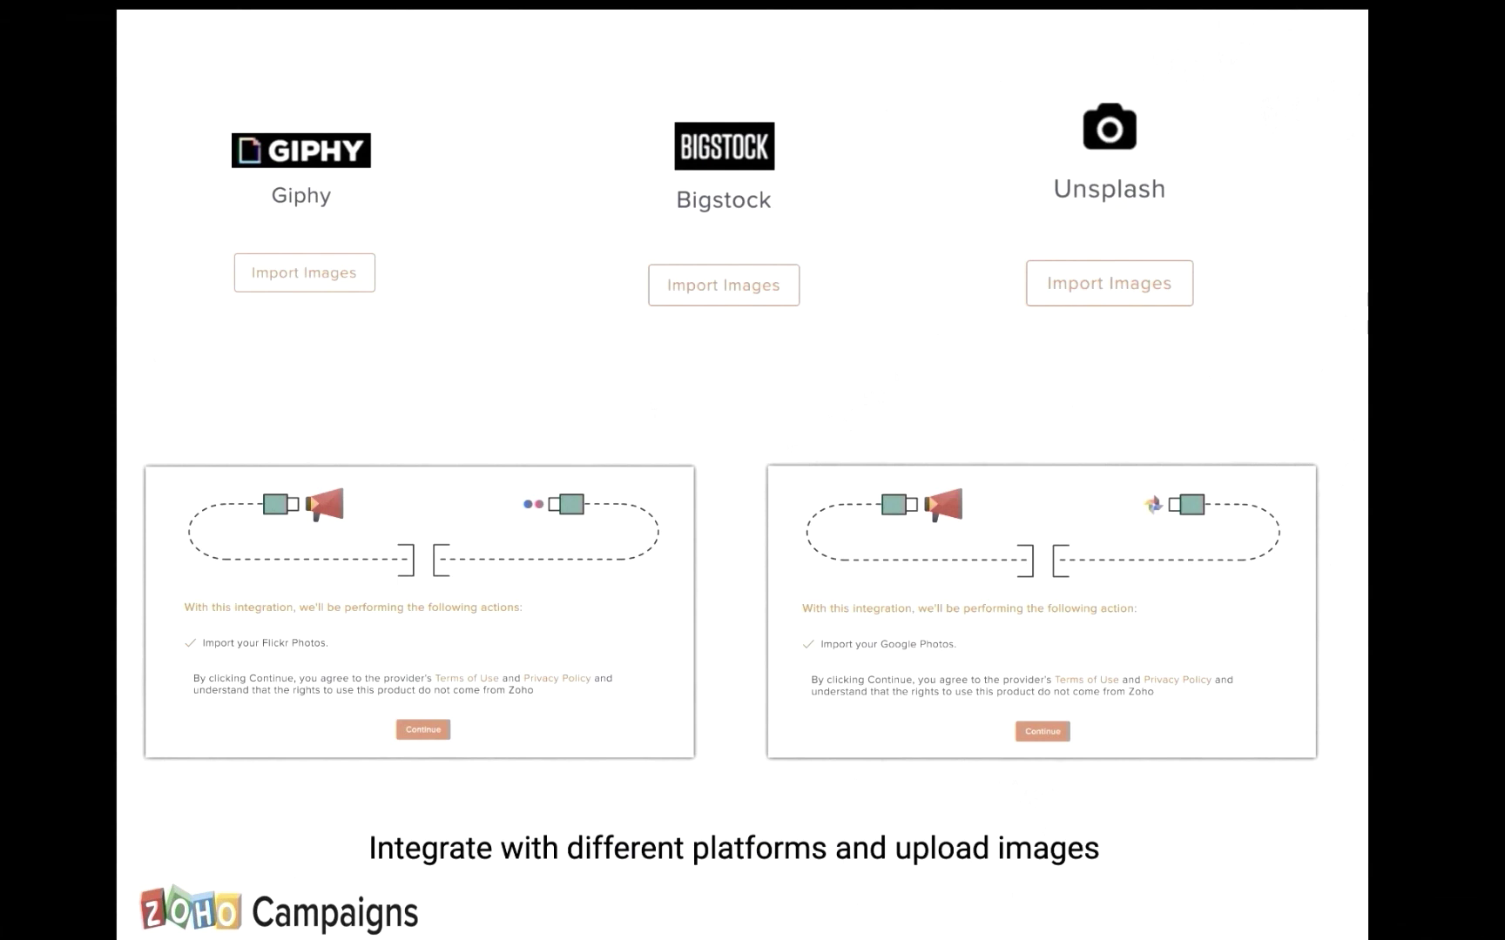
mouse_move(703, 439)
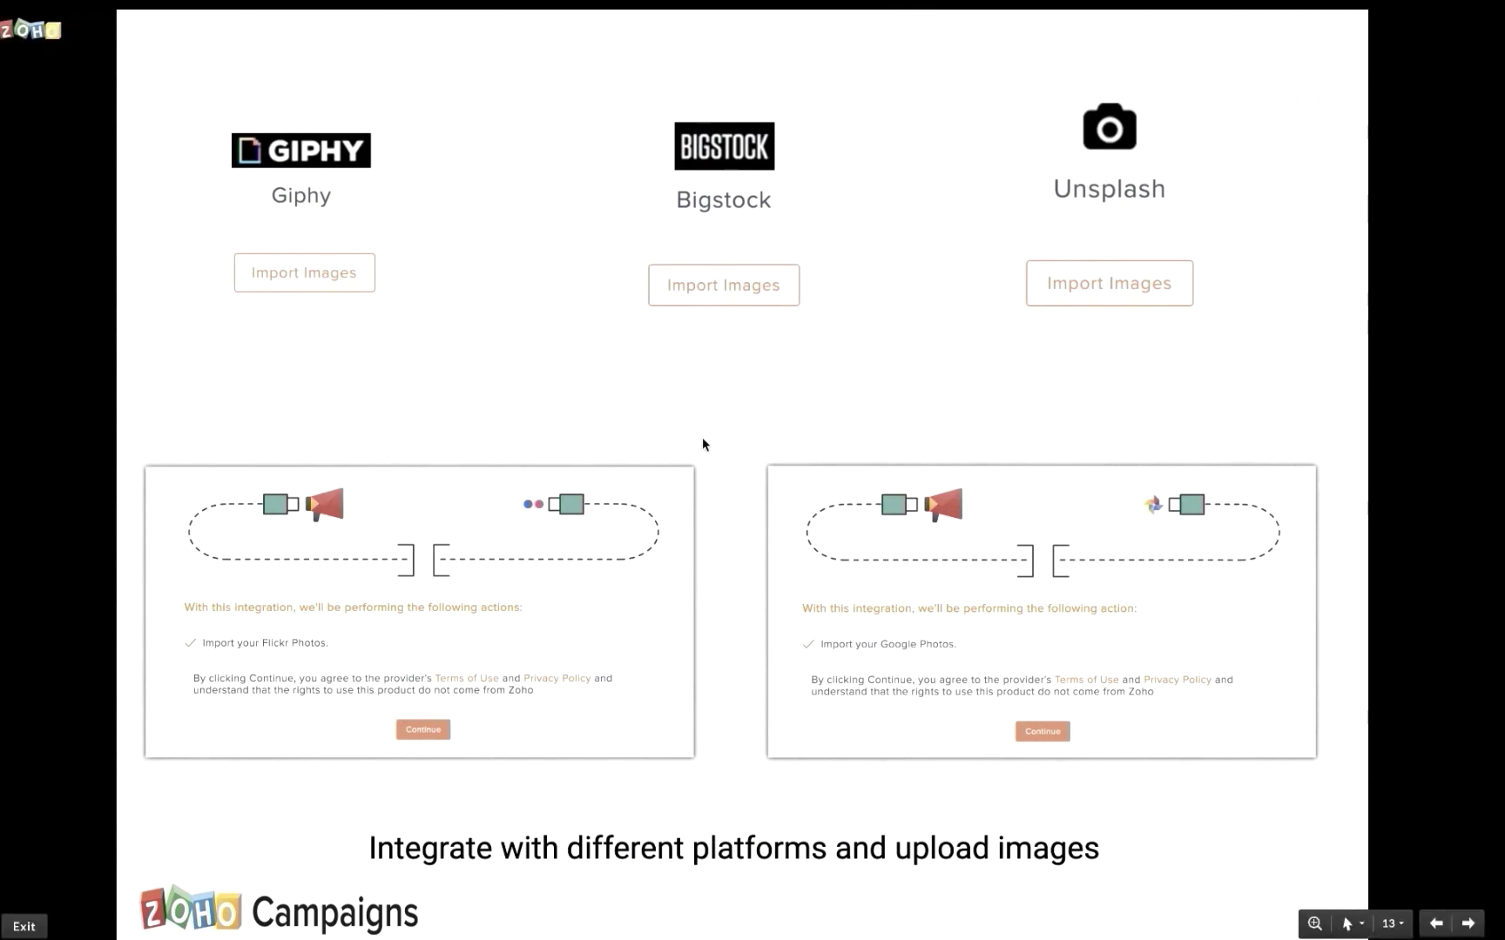
key(Right)
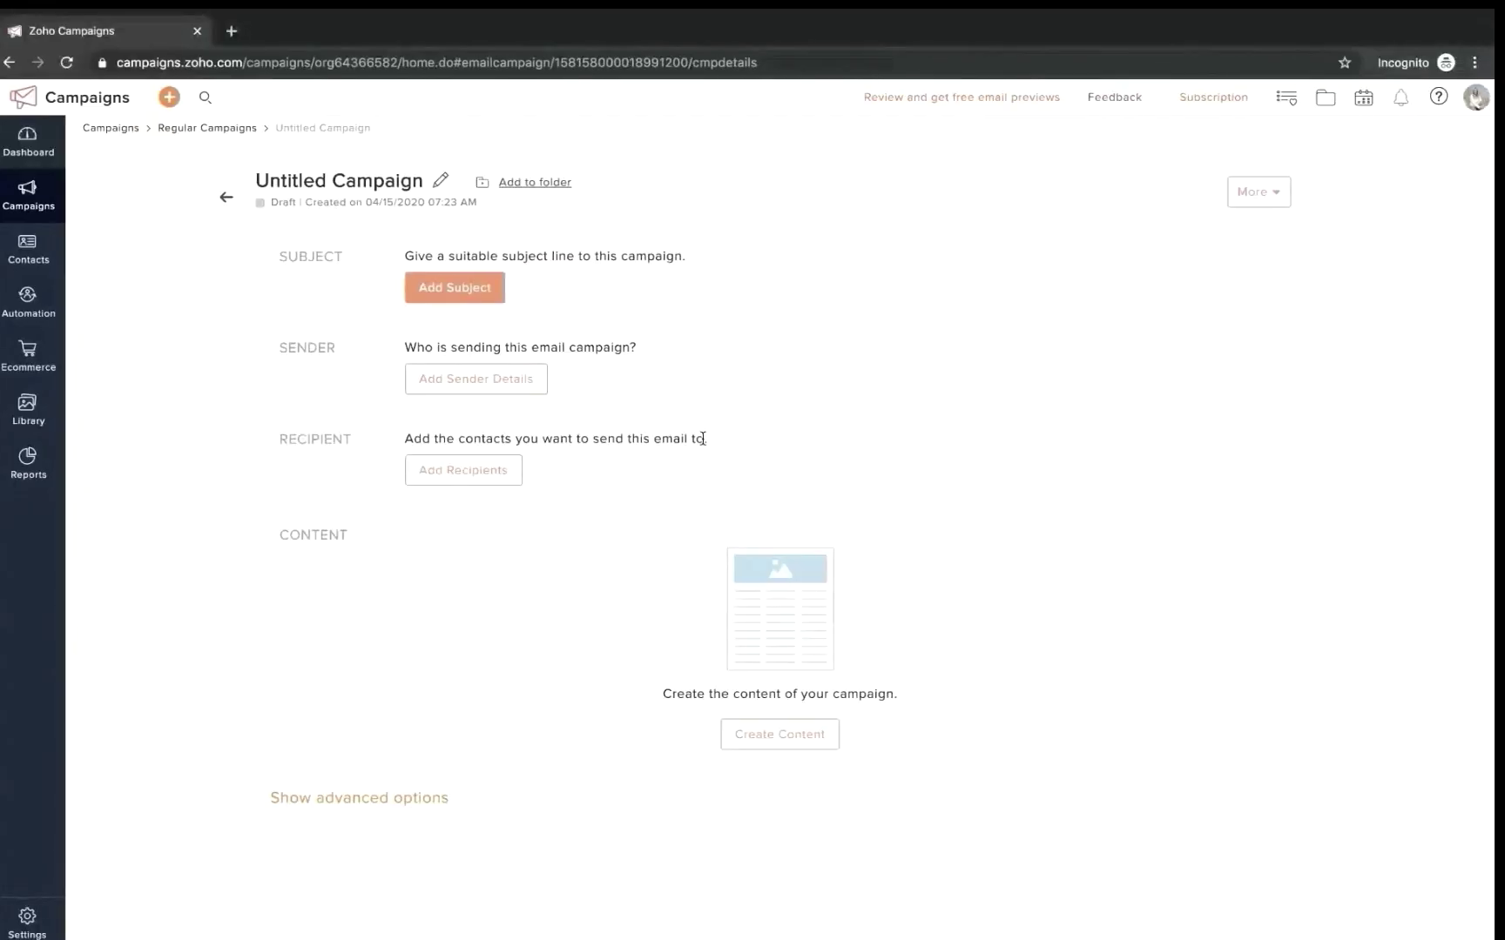
Start the untitled campaign's content from the pre-designed Business37 template
click(770, 736)
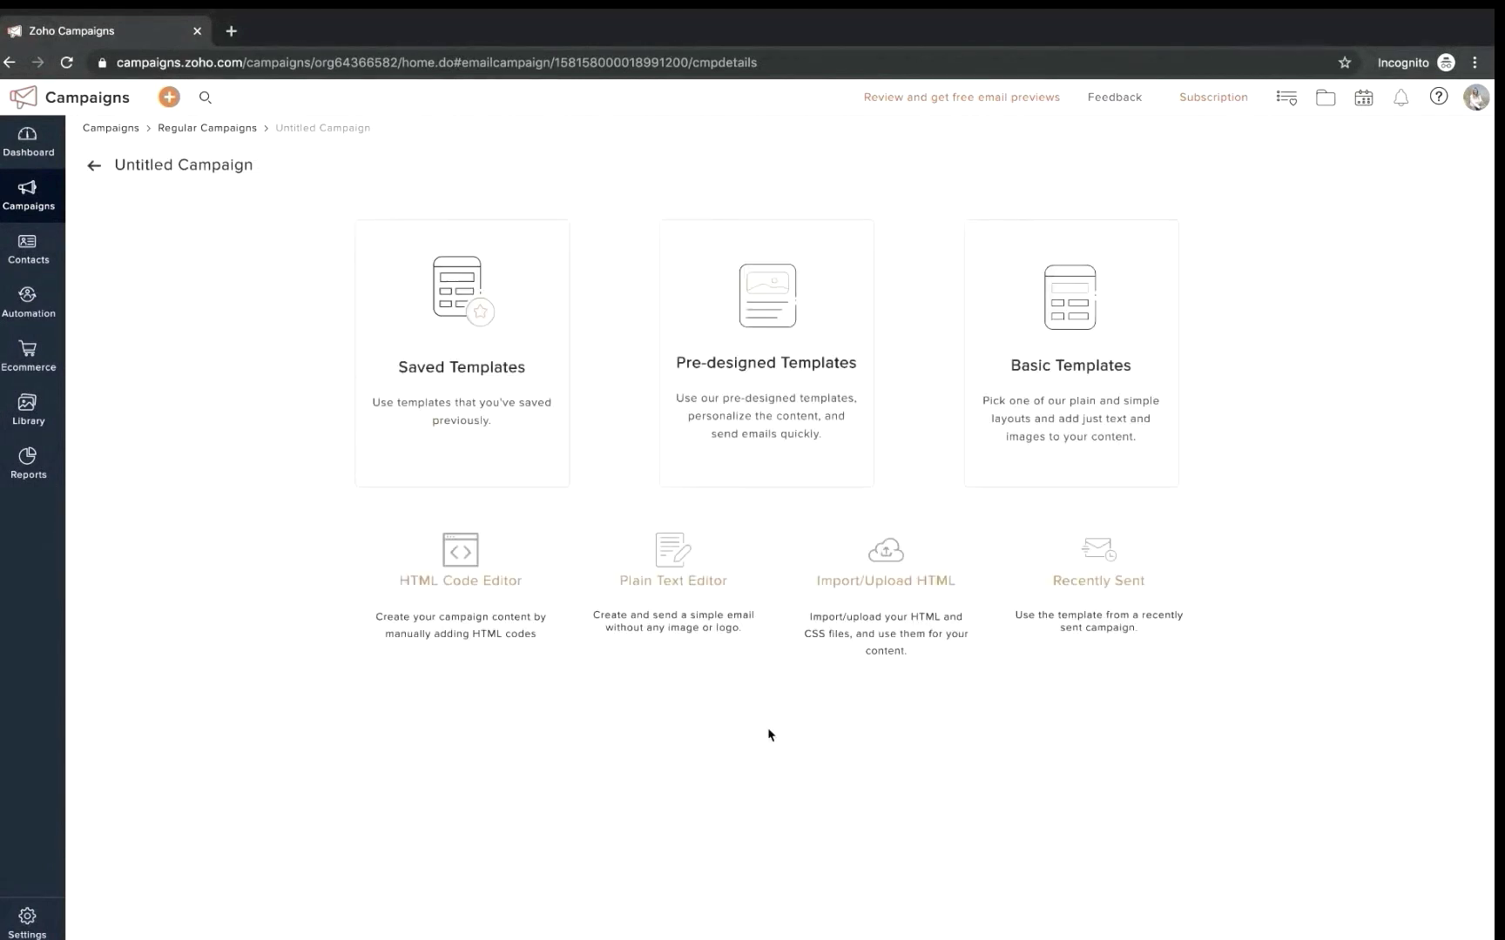
click(728, 467)
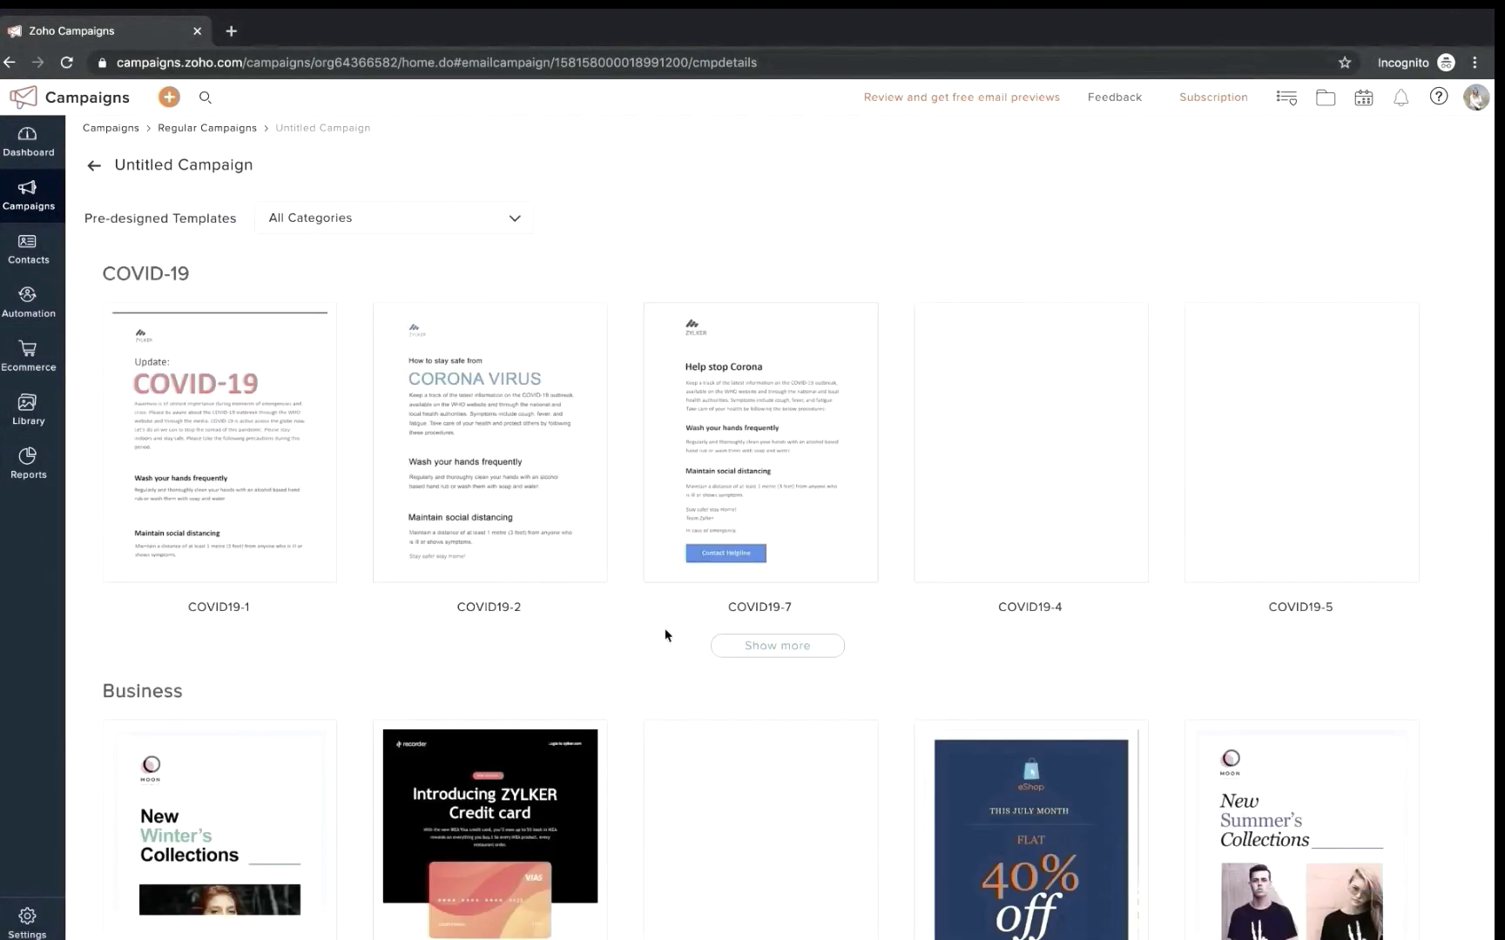
scroll(664, 628, down, 3)
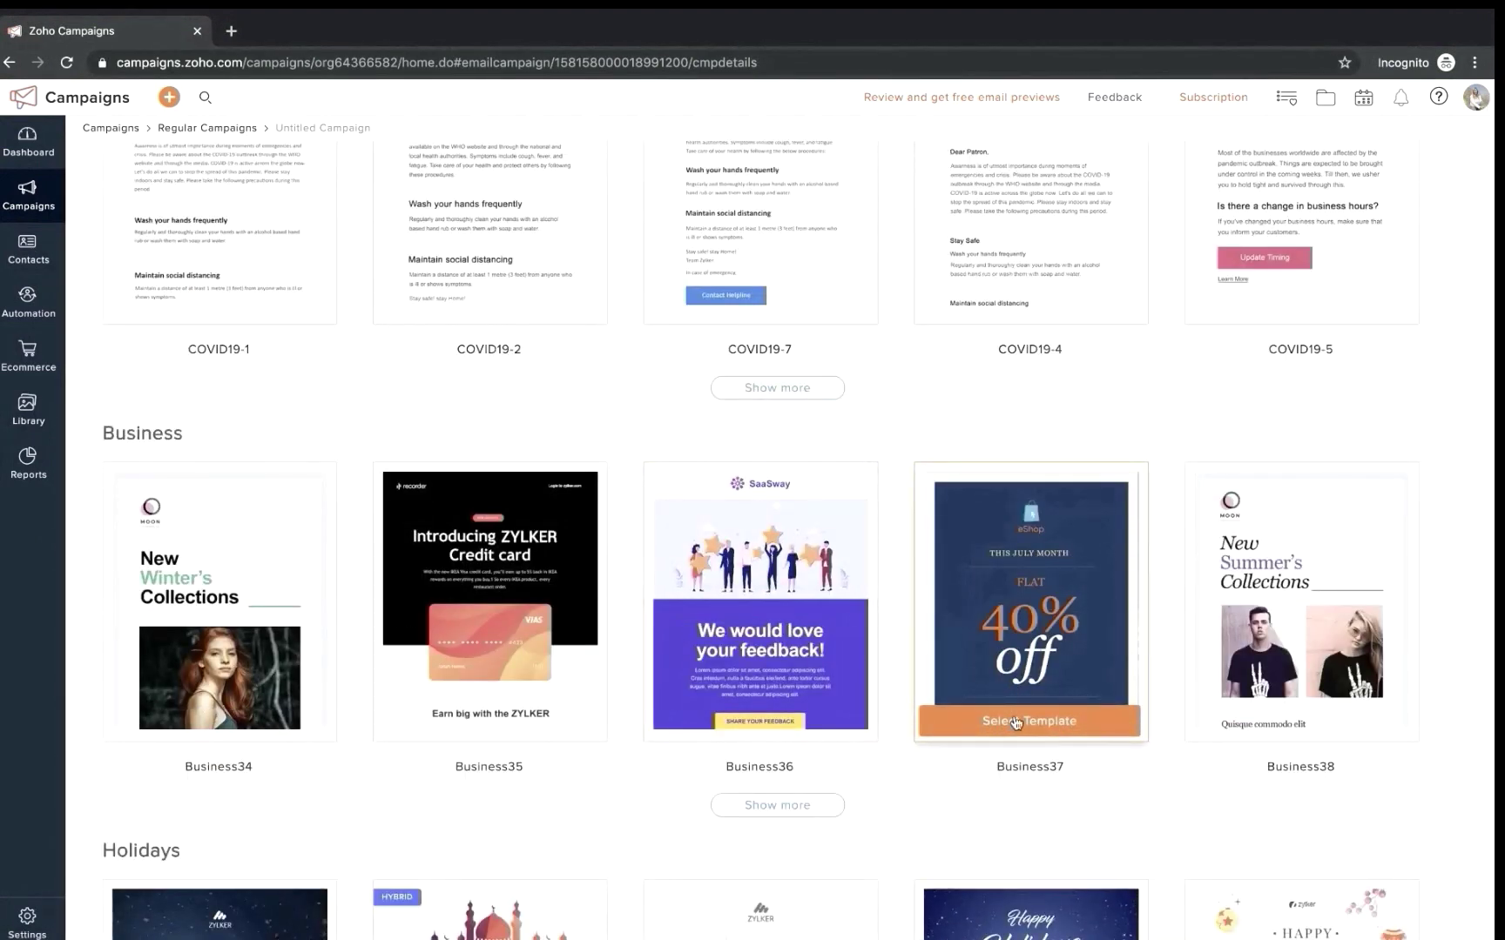
click(1016, 722)
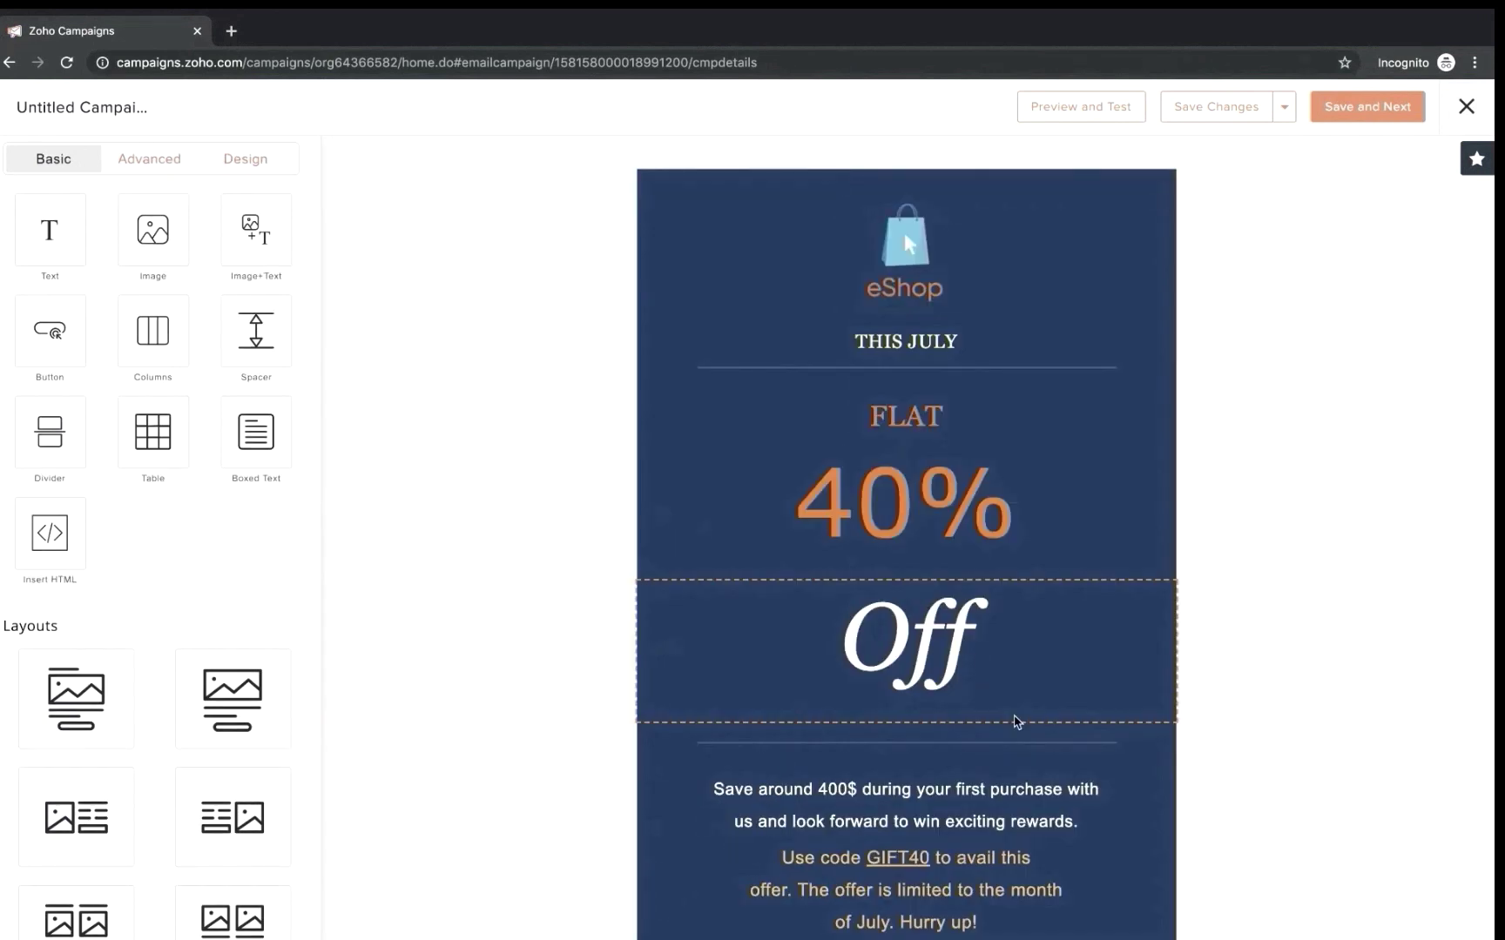
Look through the email template and open the properties of its SHOP NOW button
scroll(1015, 721, down, 3)
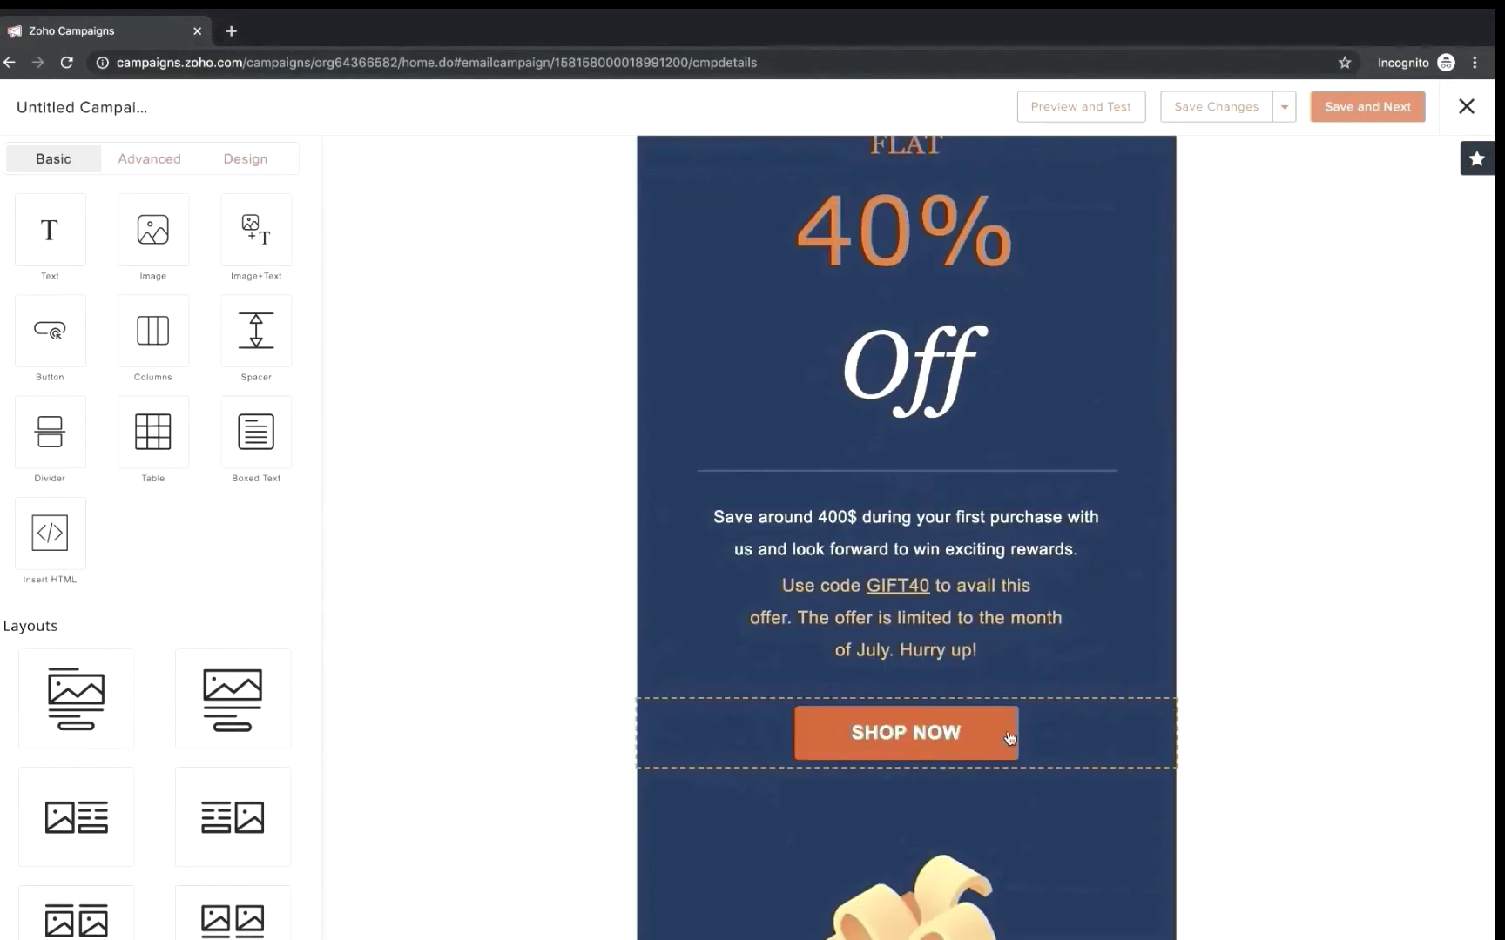
scroll(1045, 518, up, 3)
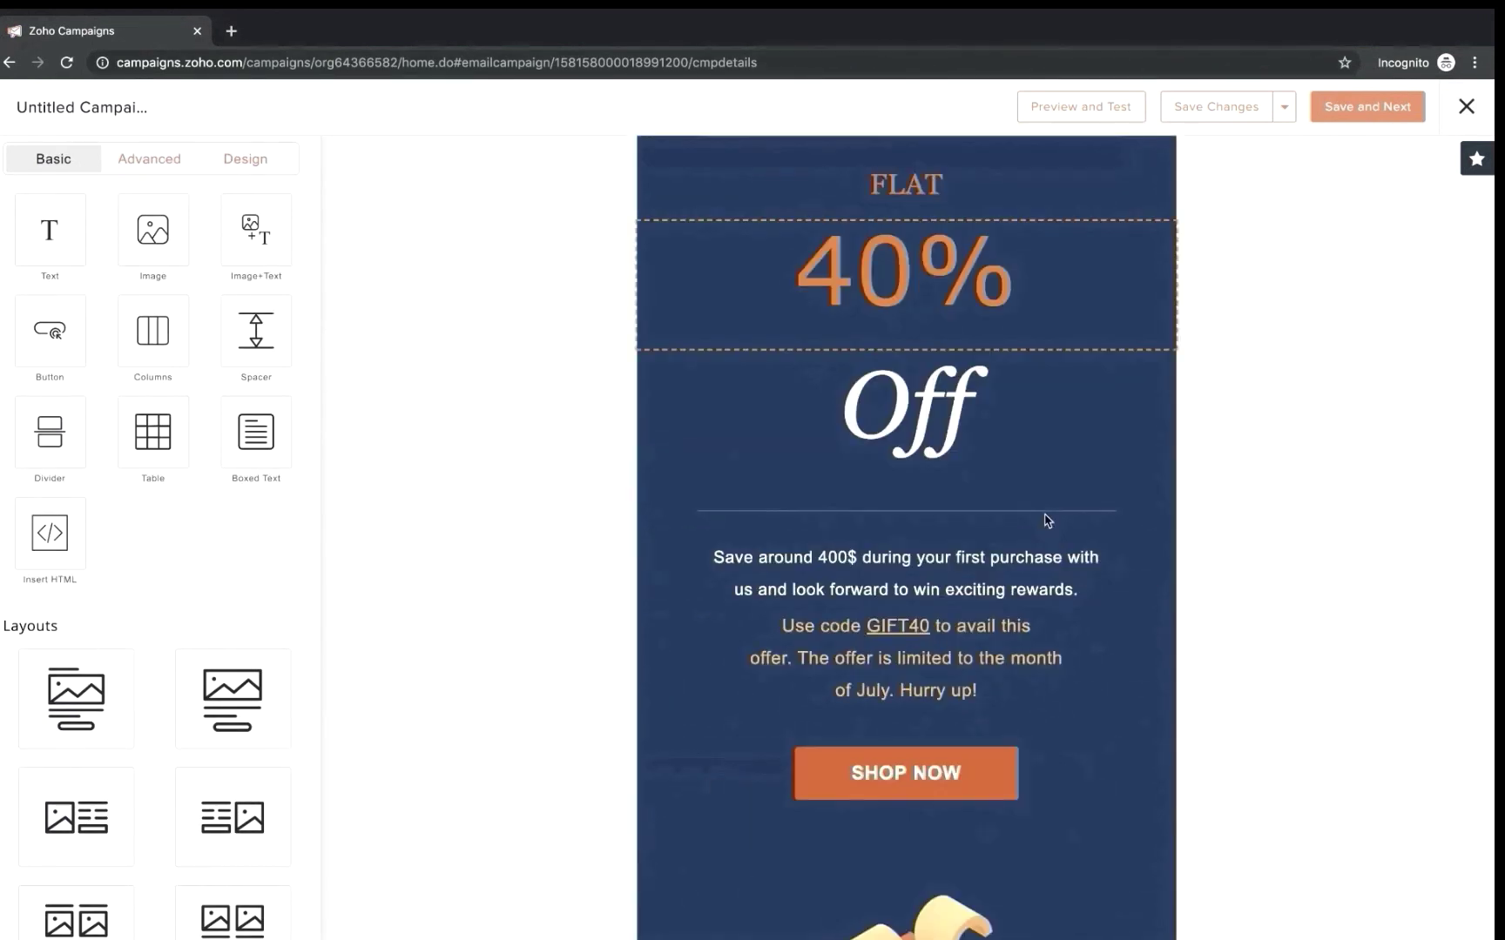
scroll(1051, 638, down, 4)
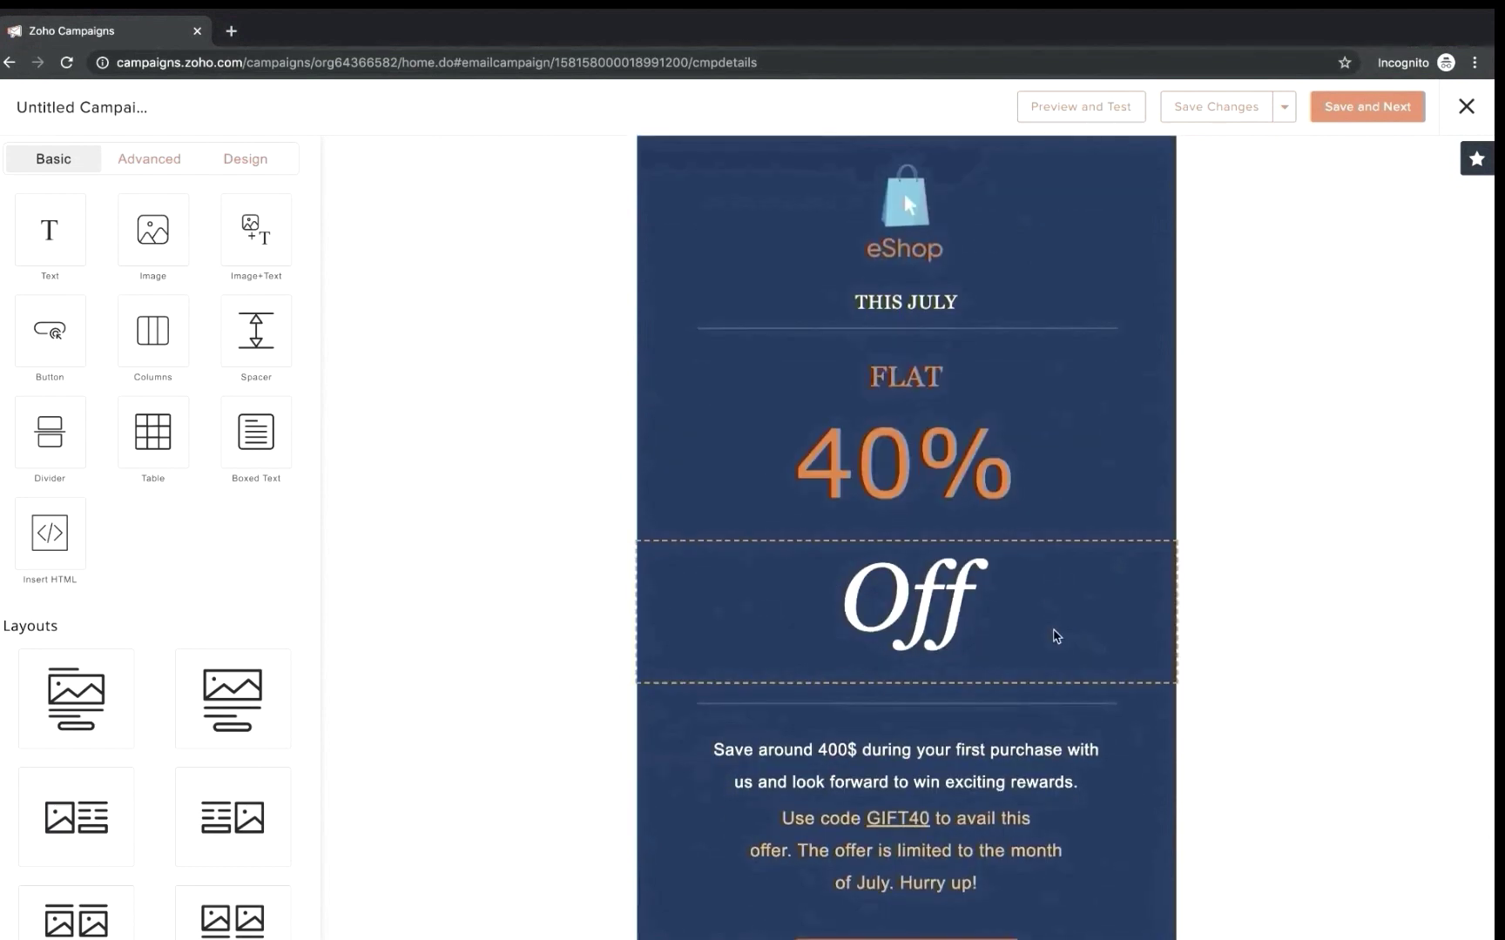
click(1071, 669)
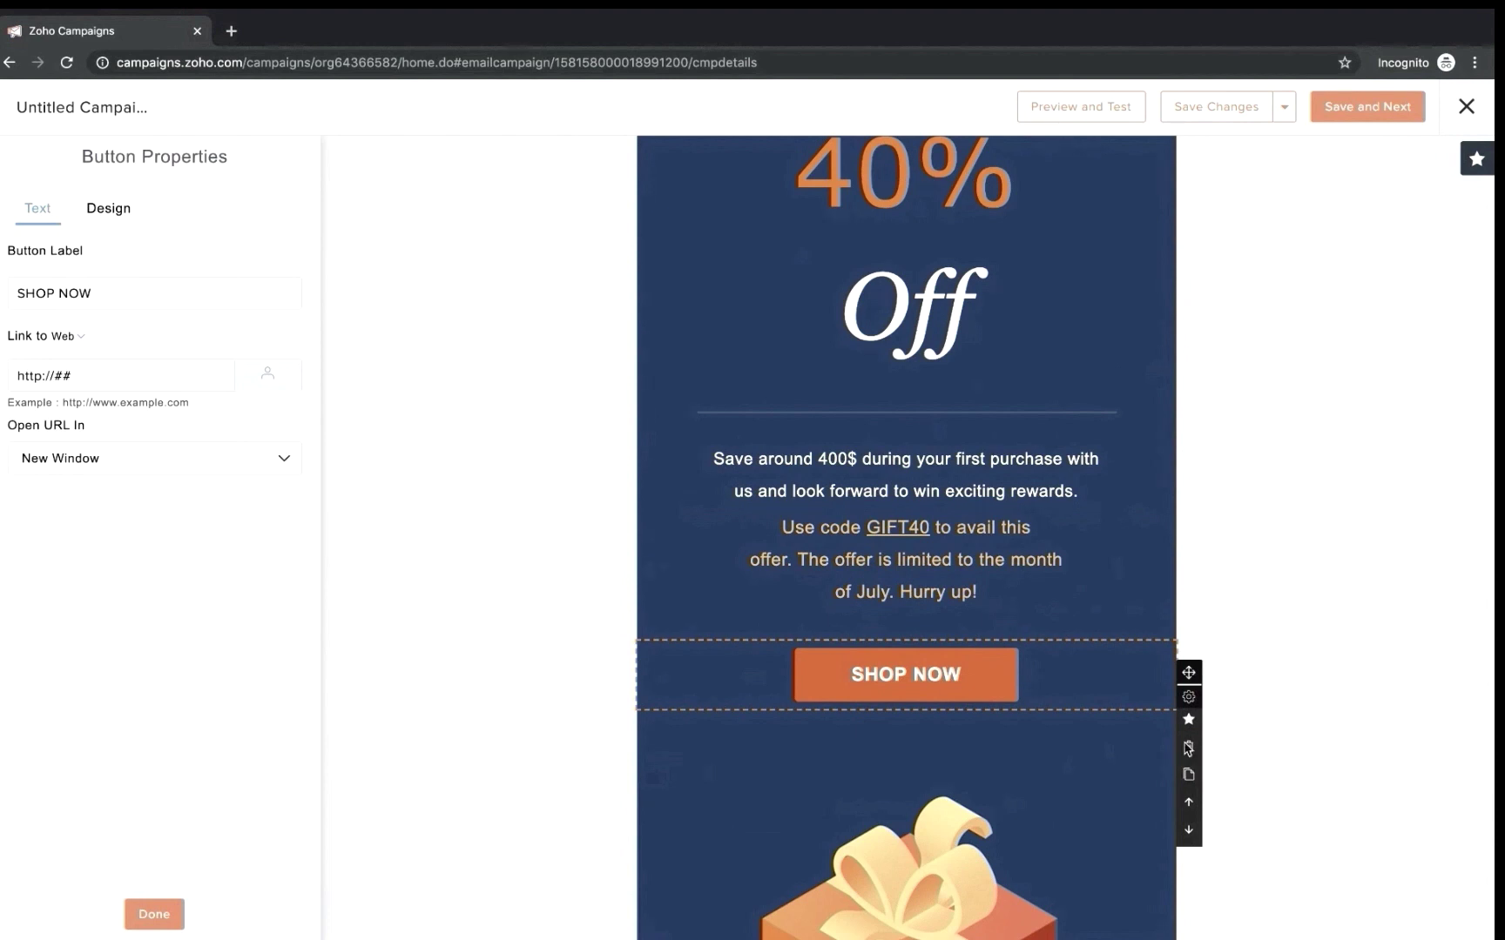
Delete the SHOP NOW button and place a rounded button component below the GIFT40 offer text
click(1187, 749)
click(913, 351)
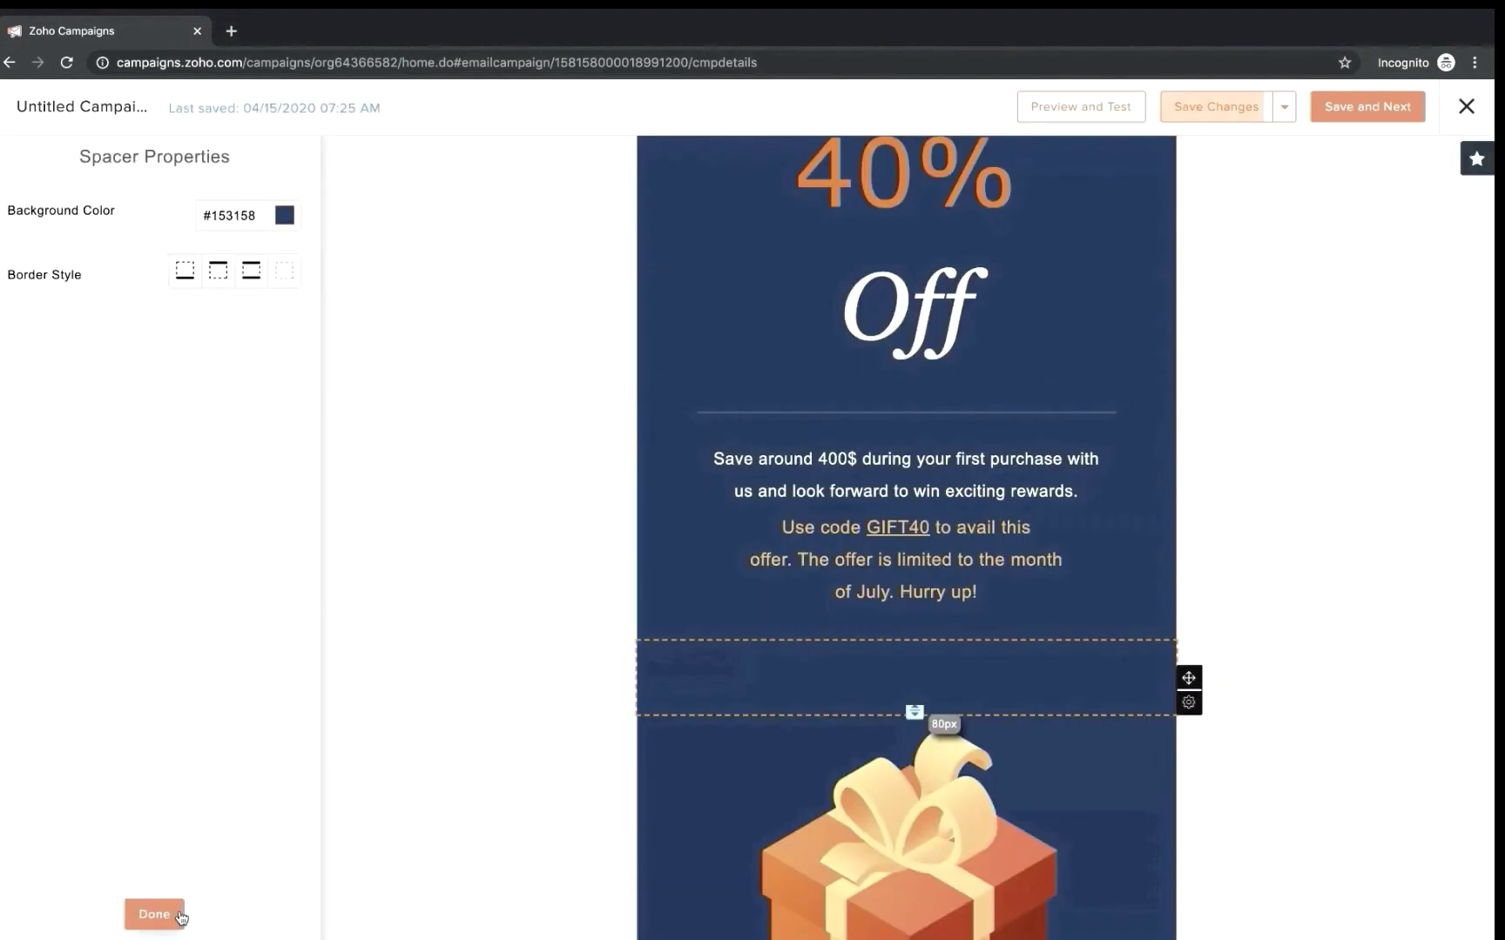
click(180, 914)
click(49, 327)
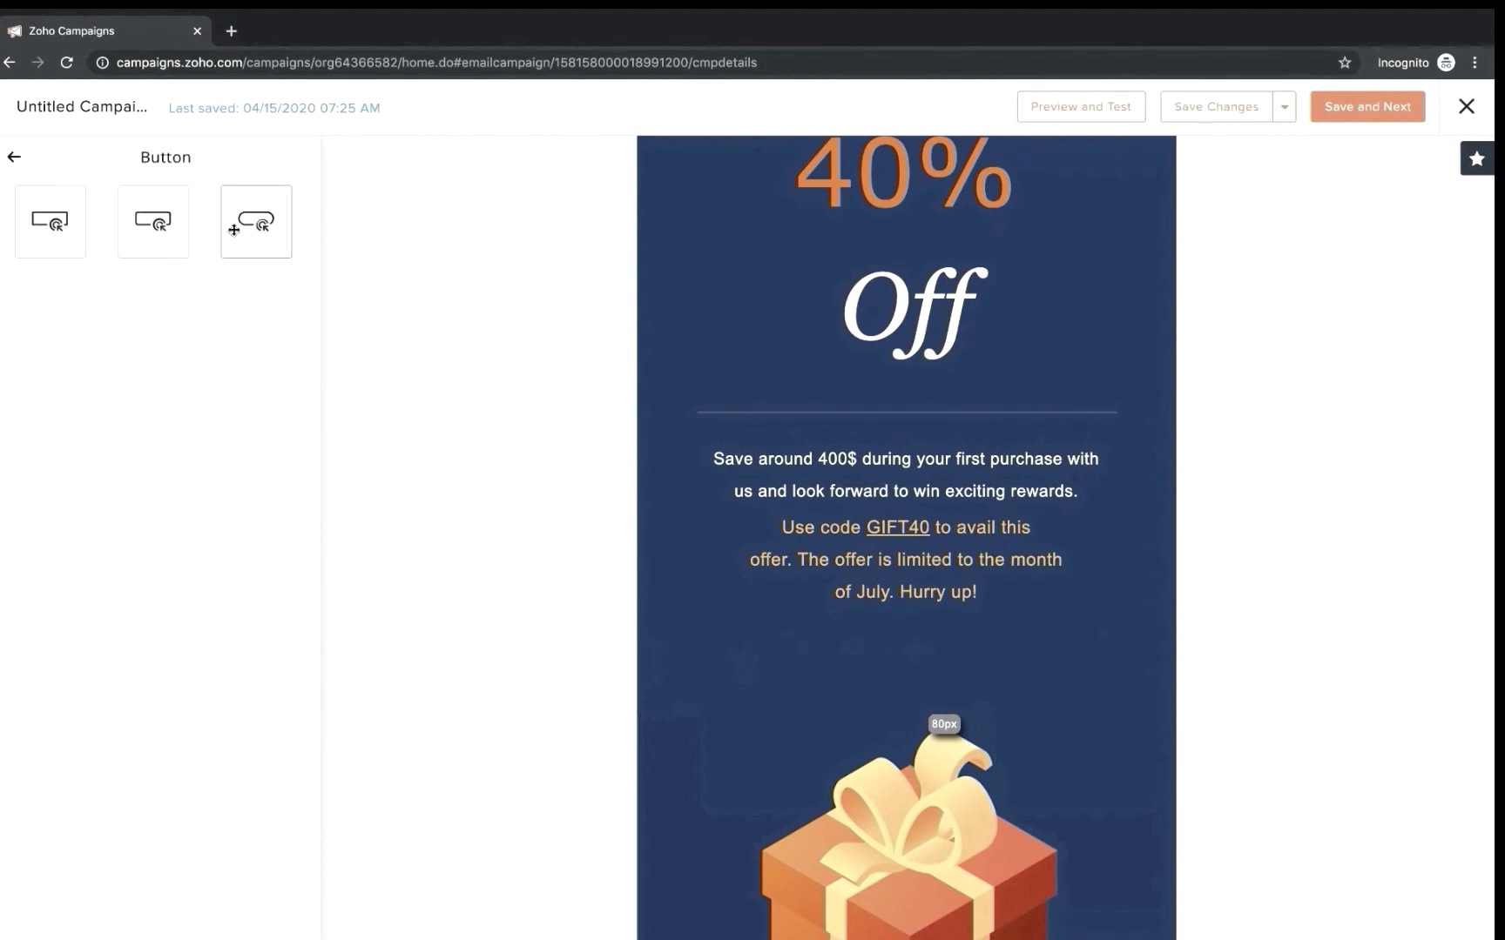
drag(234, 229, 890, 648)
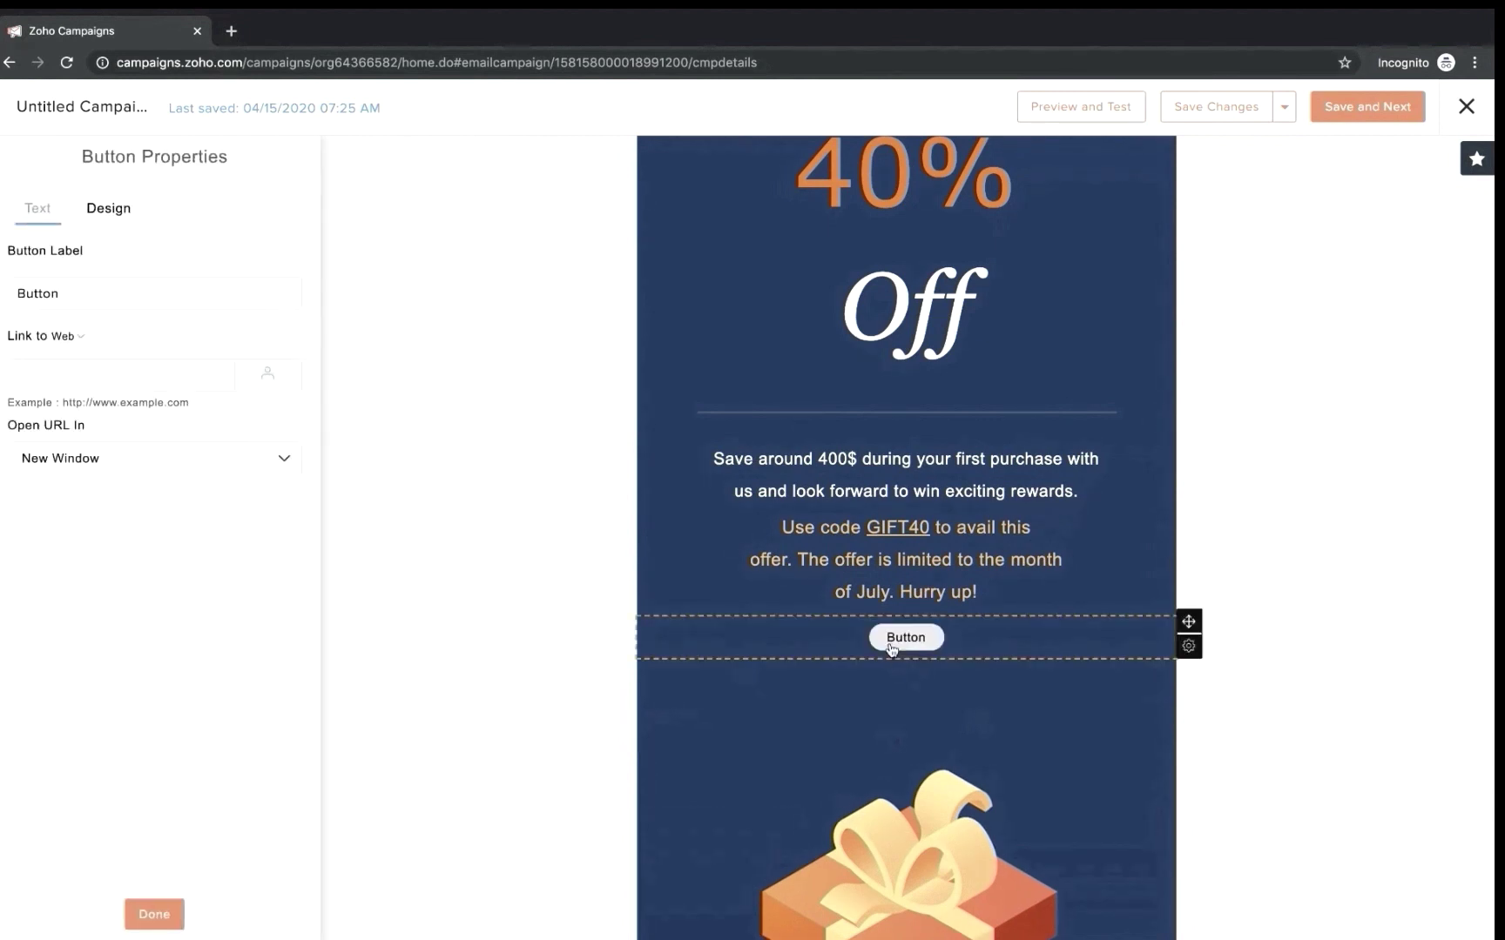
Change the label of the new rounded button to "Click"
click(59, 294)
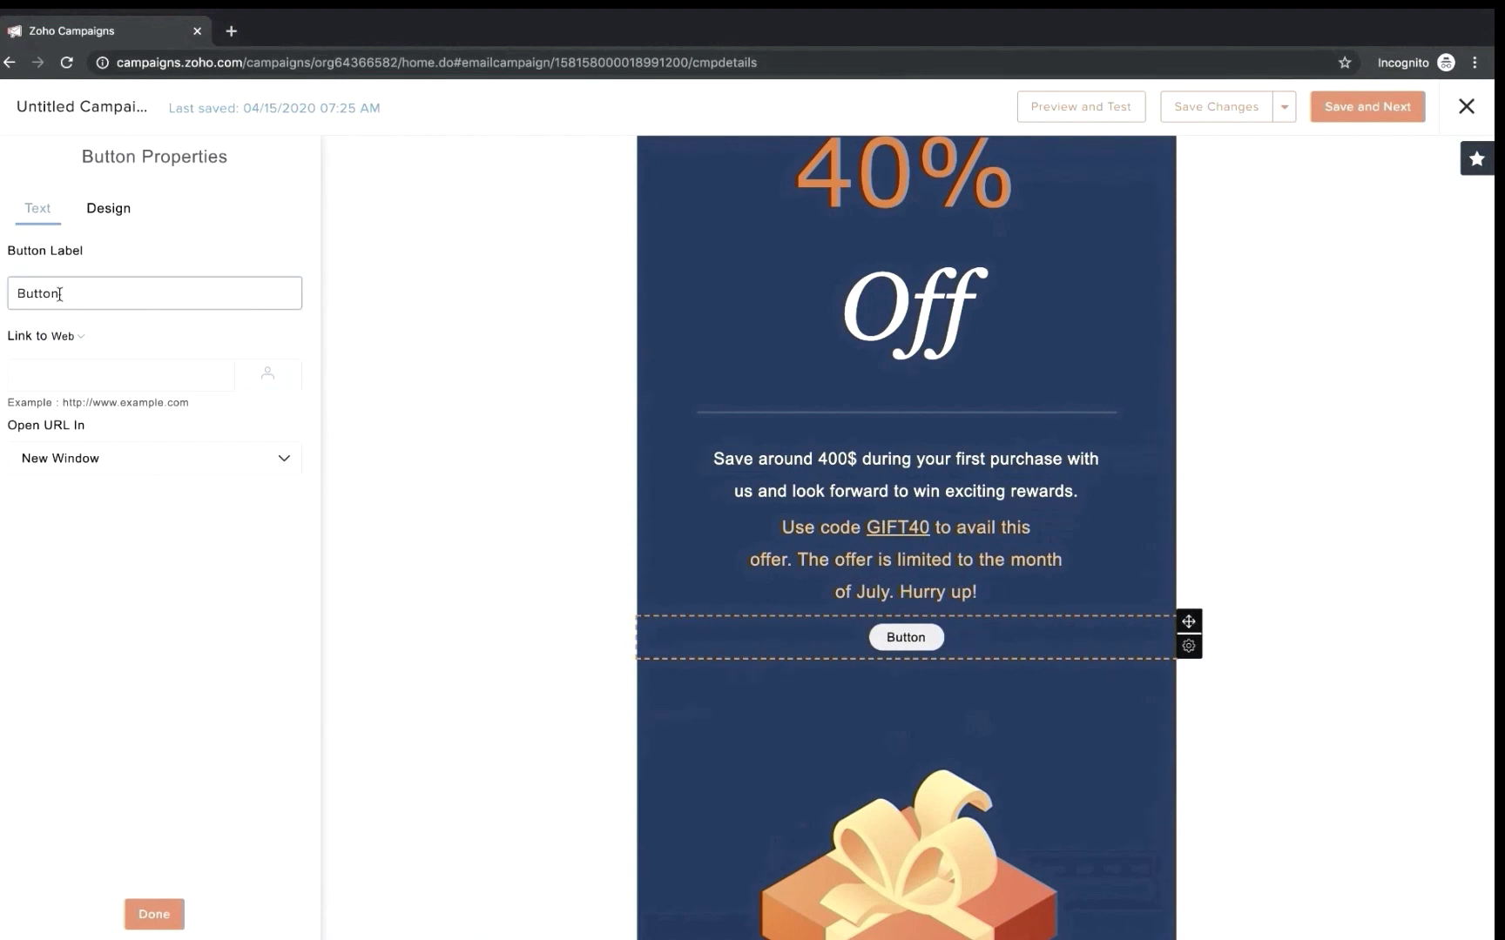
key(BackSpace)
key(BackSpace)
key(BackSpace)
key(BackSpace)
key(BackSpace)
key(BackSpace)
text(Click)
click(176, 906)
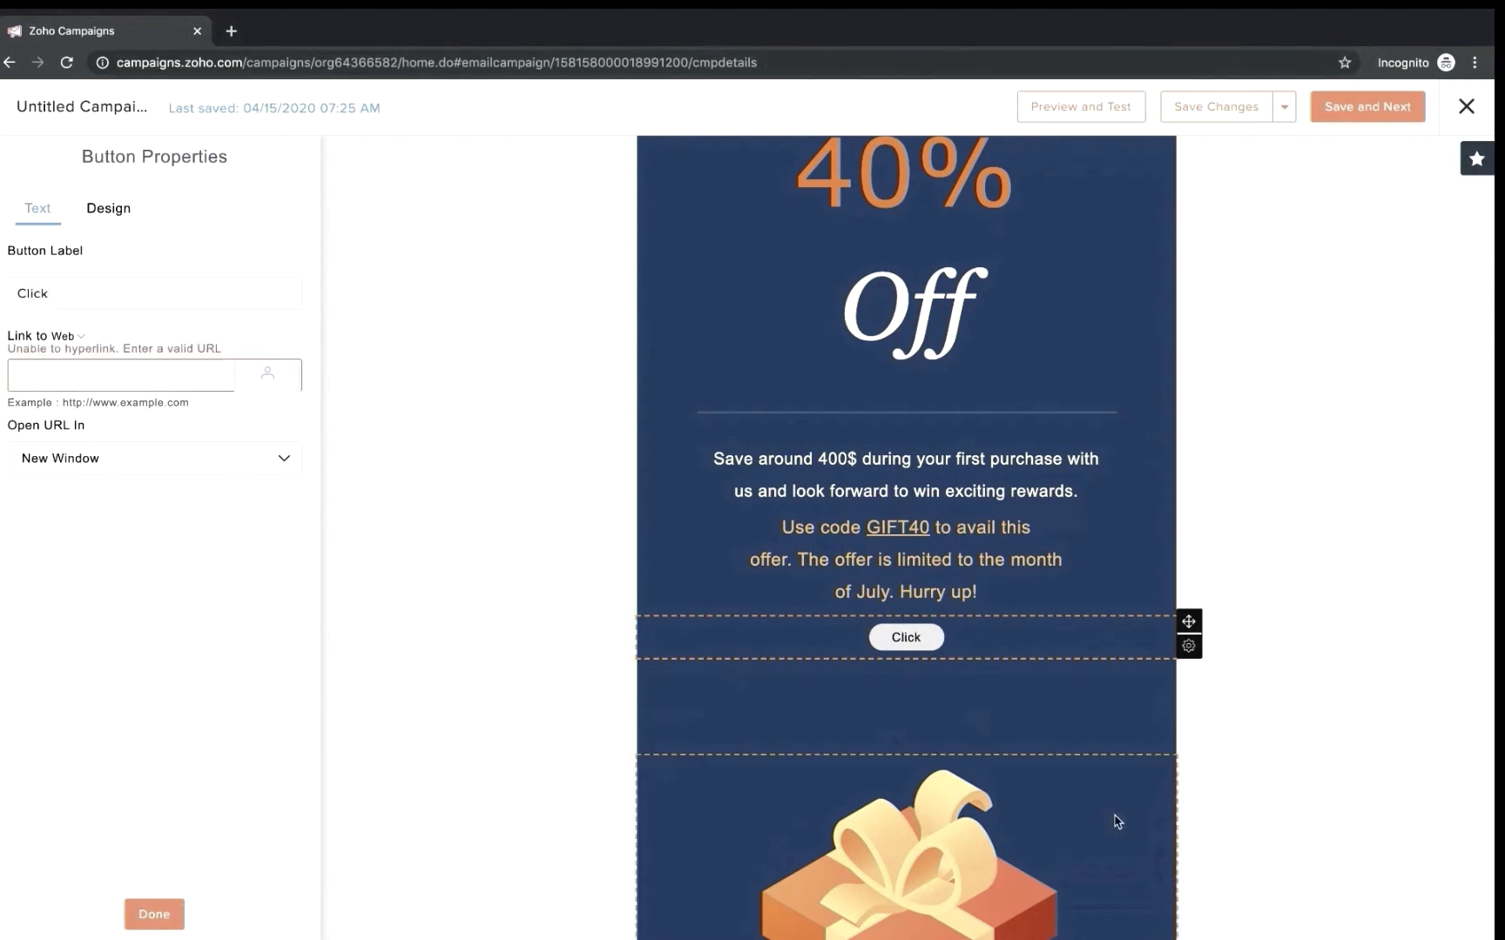
Bookmark the Click button component, naming the bookmark with the person's first name
scroll(1183, 718, down, 1)
mouse_move(1192, 640)
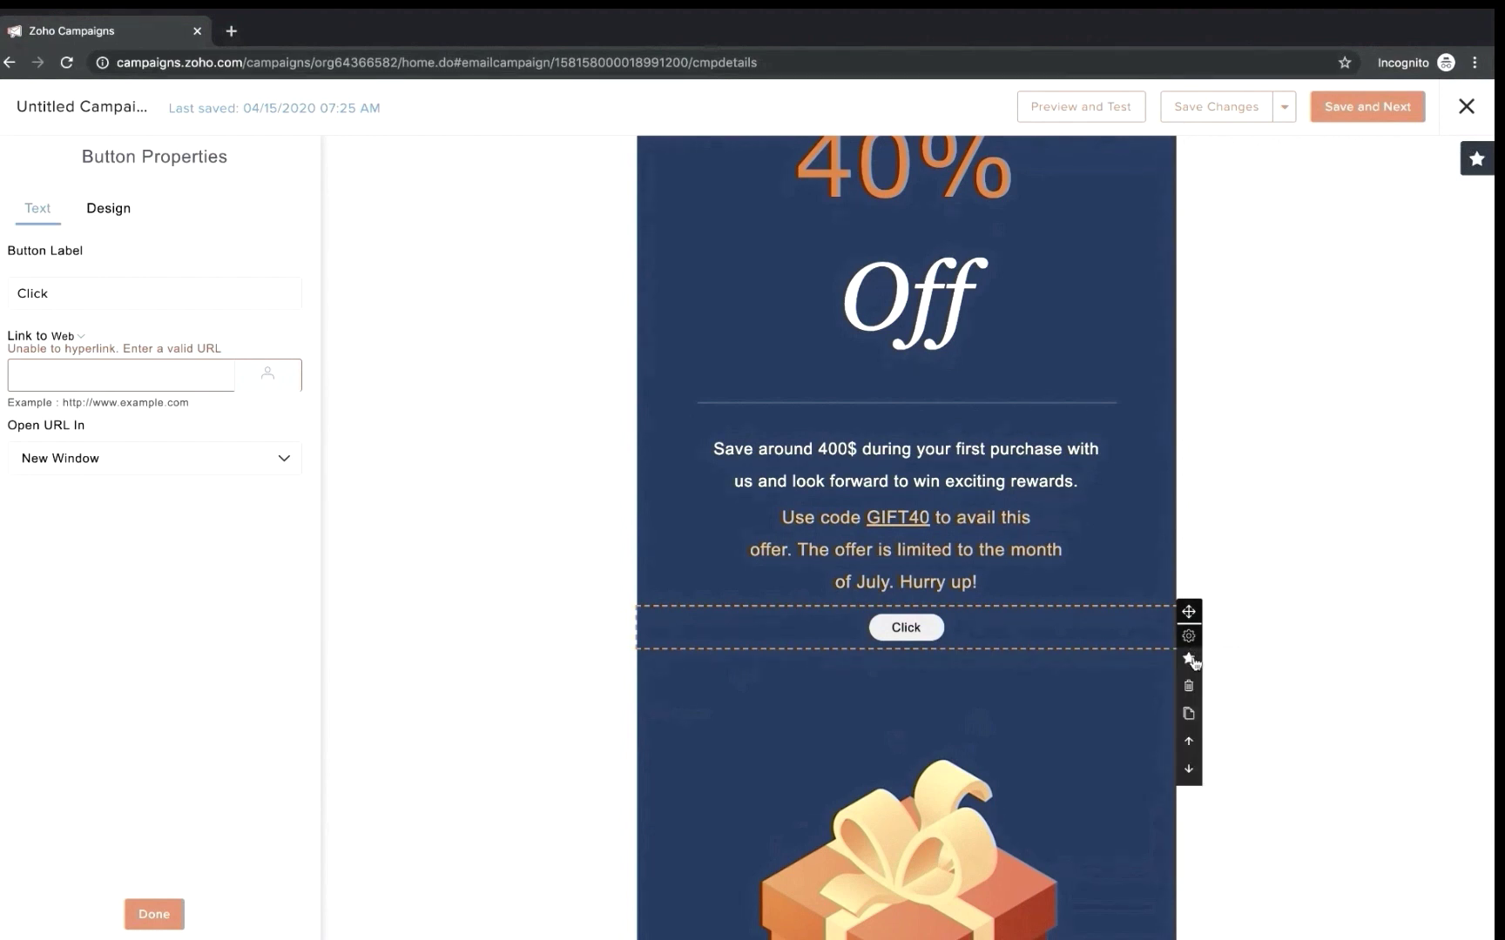
click(1190, 660)
click(500, 205)
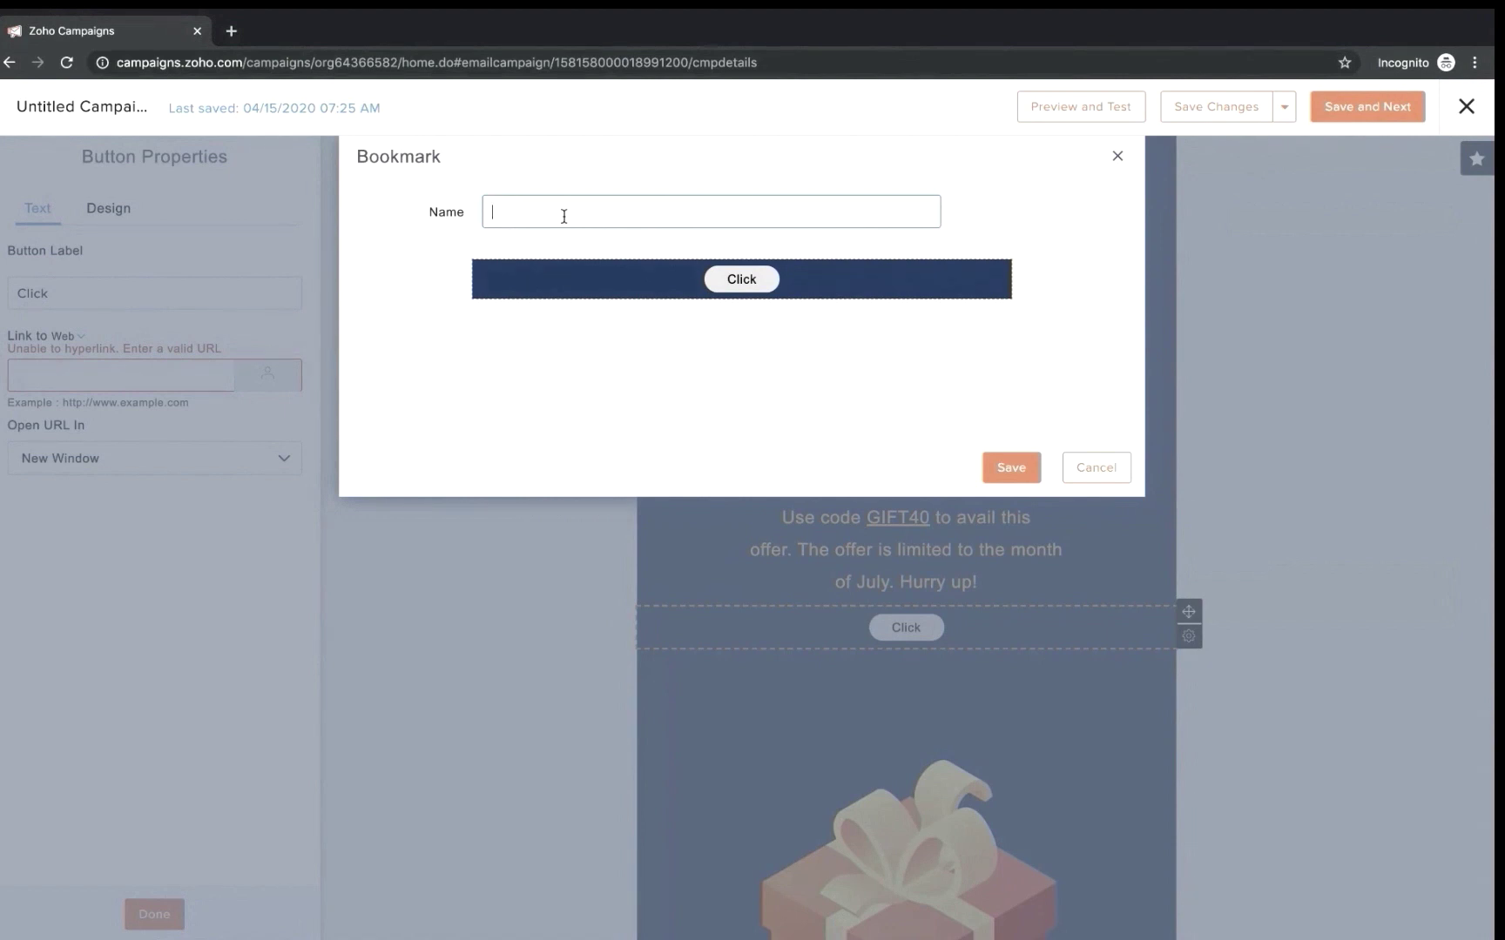
text(Susmit)
click(998, 471)
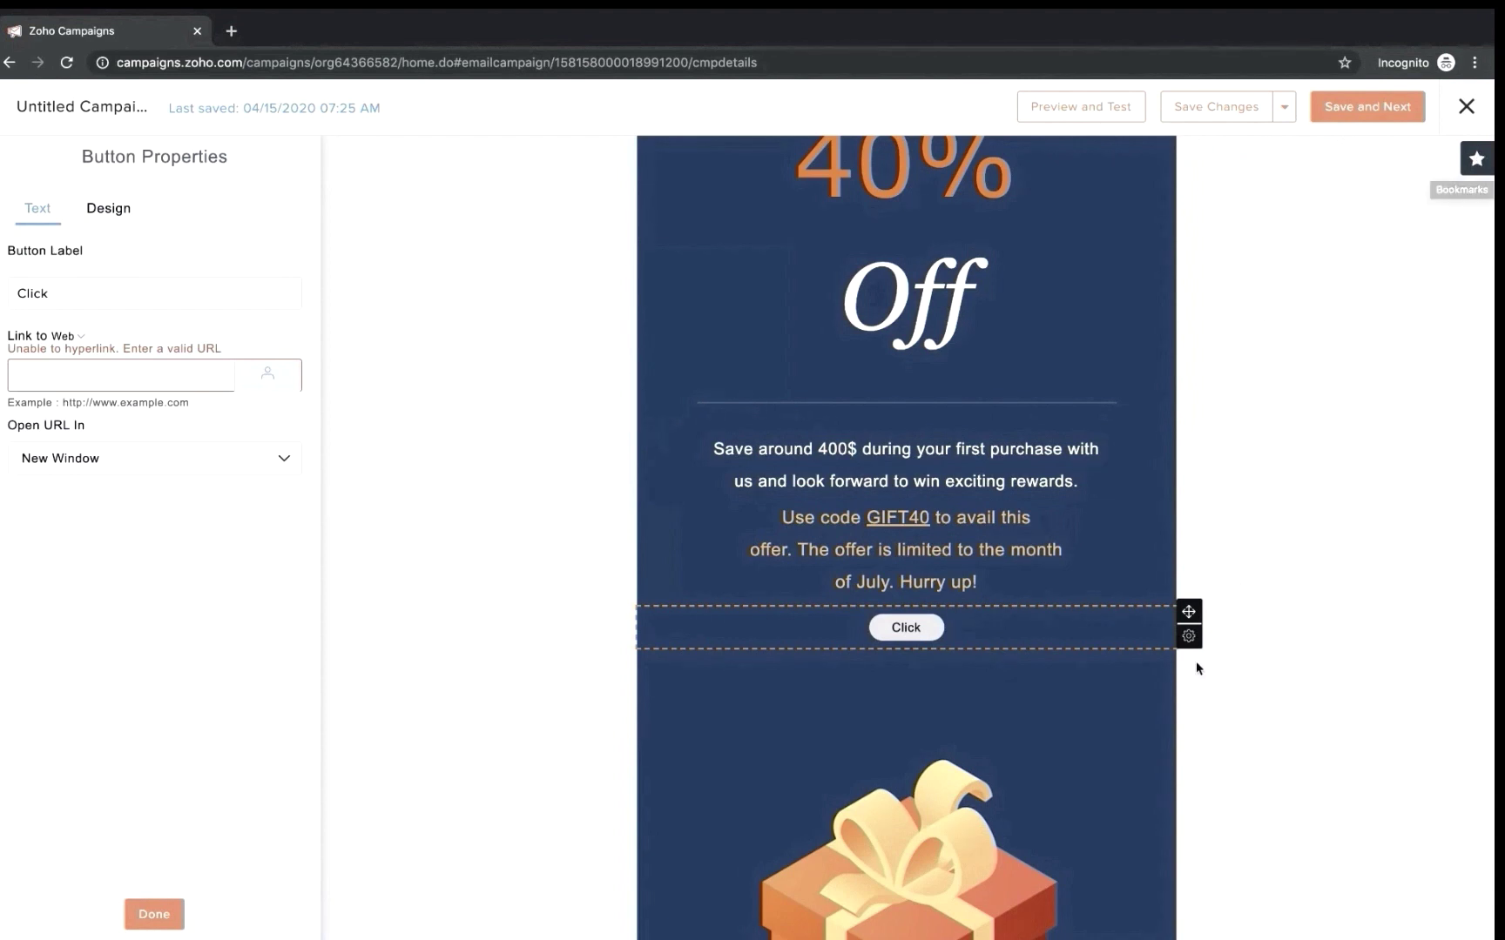
Delete the Click button component from the email template
mouse_move(1189, 644)
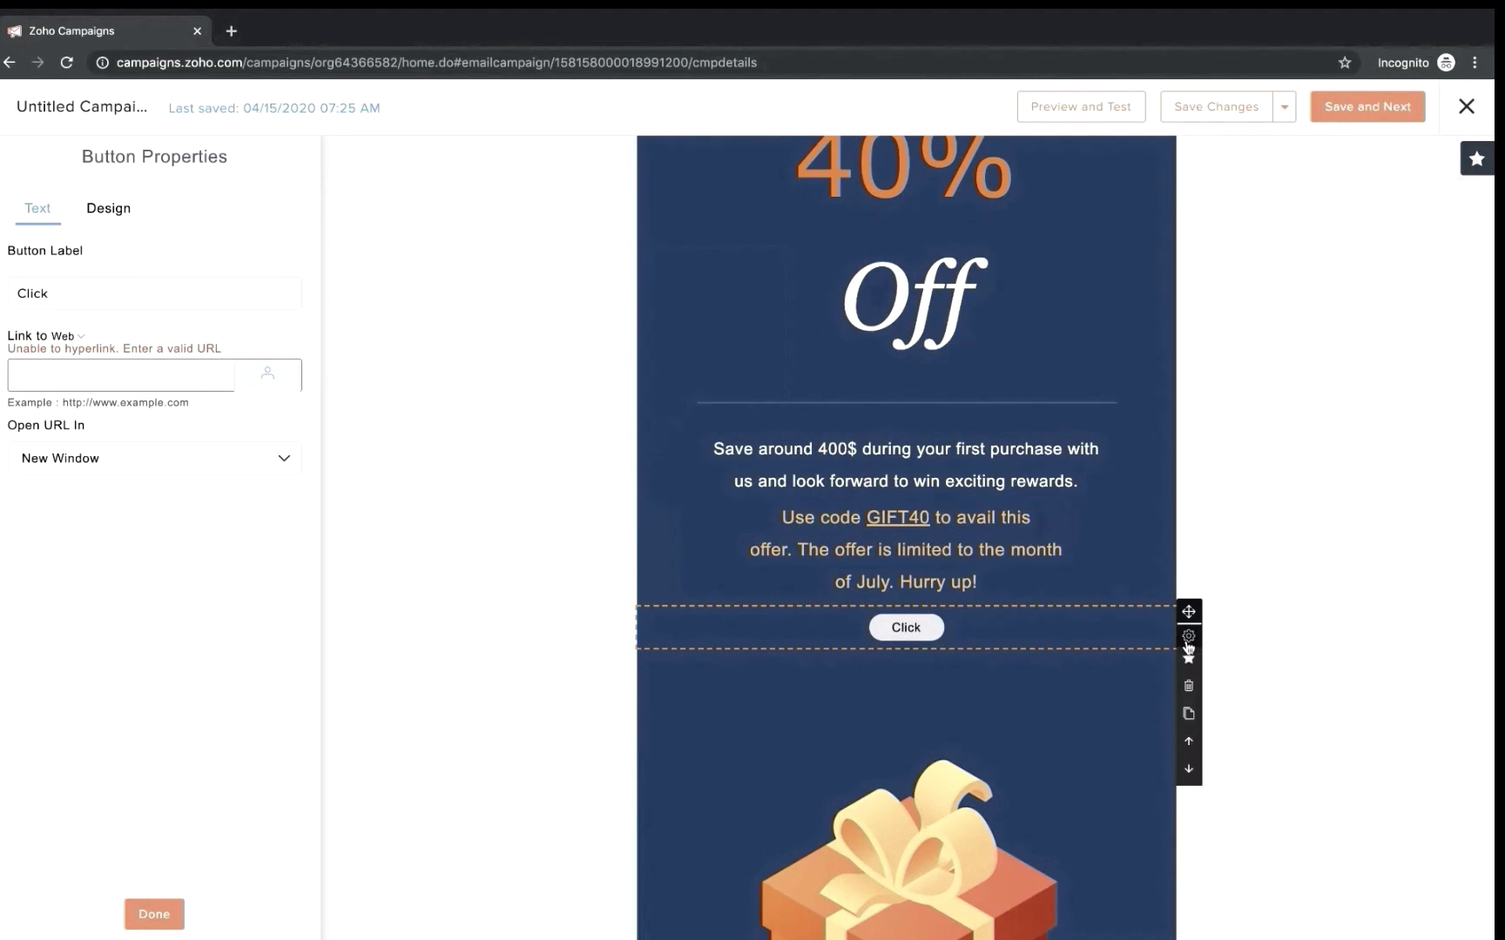
click(1189, 687)
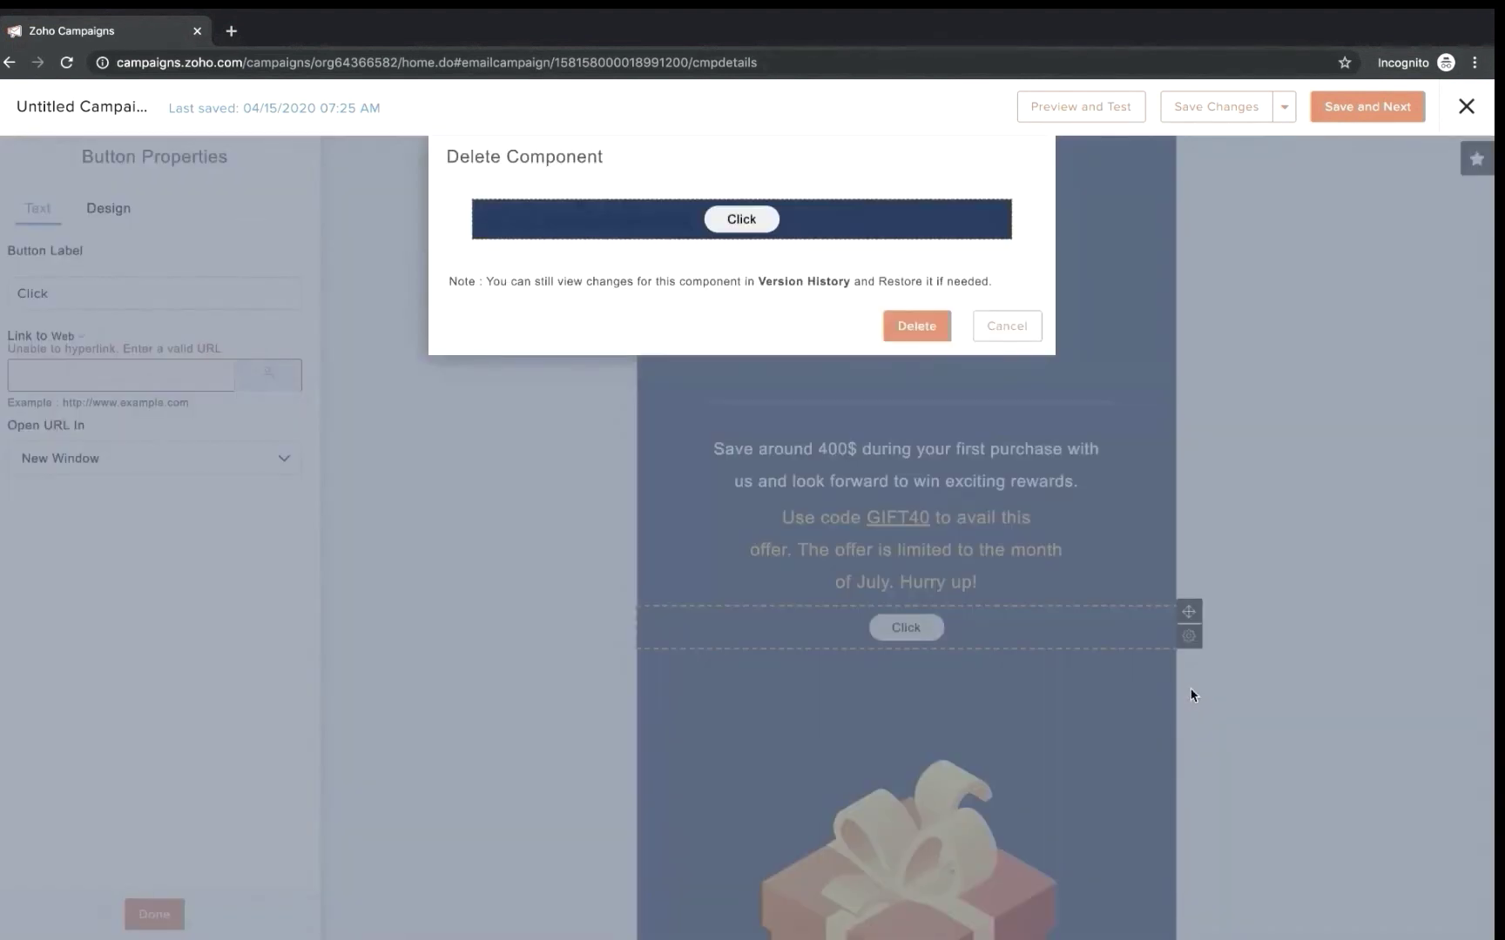
click(913, 325)
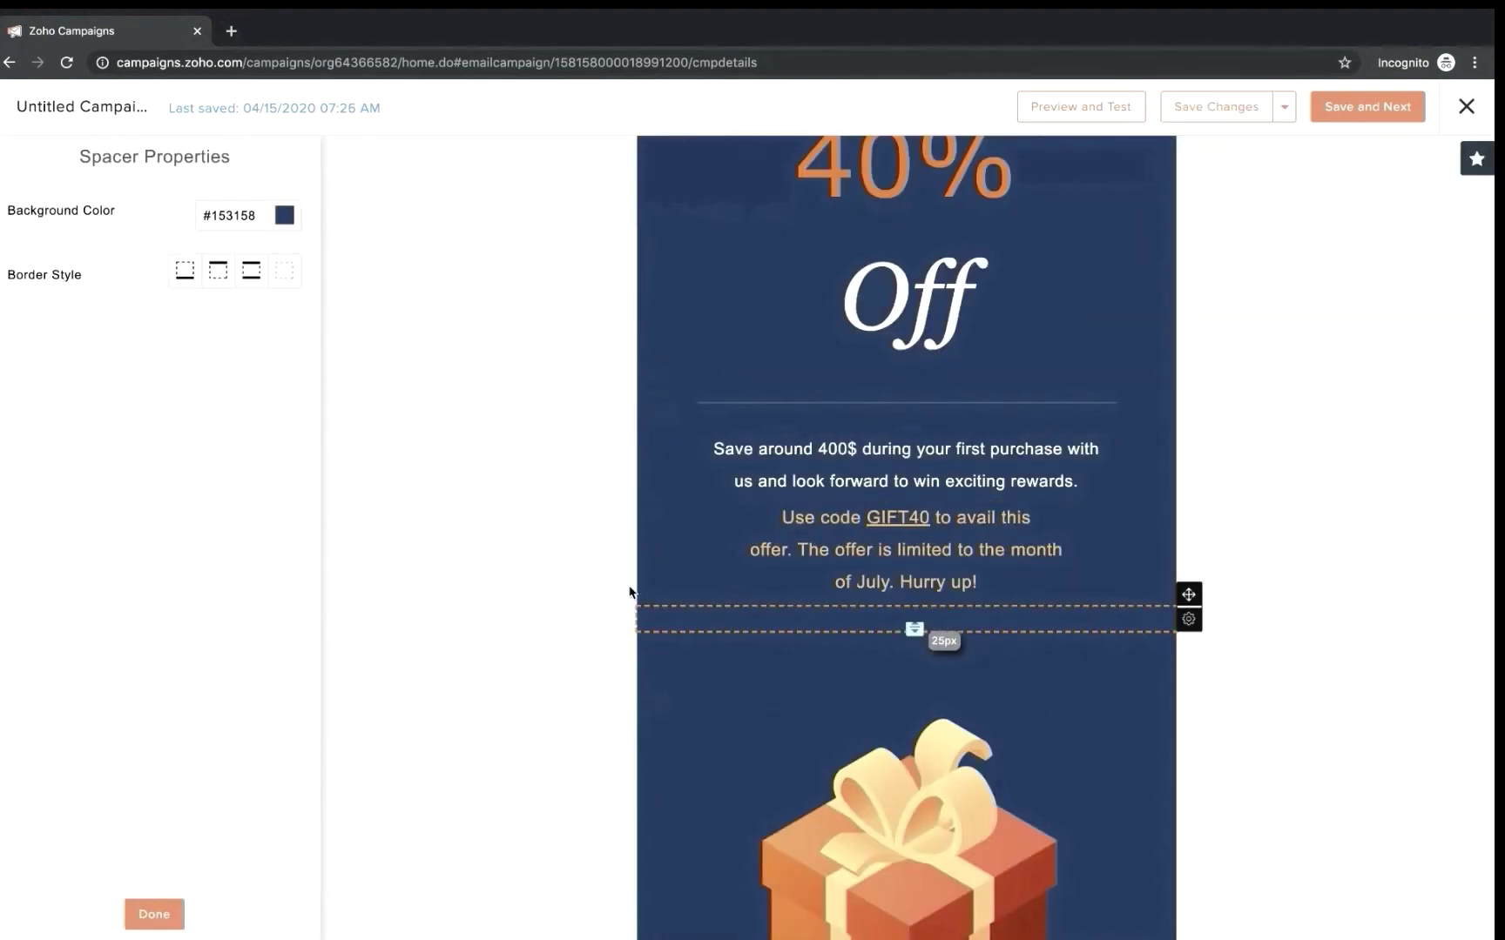
Insert the newly bookmarked Click button from the saved bookmarks between the GIFT40 offer text and the gift box image
scroll(631, 592, up, 2)
scroll(630, 593, down, 1)
scroll(630, 593, up, 1)
scroll(630, 592, up, 1)
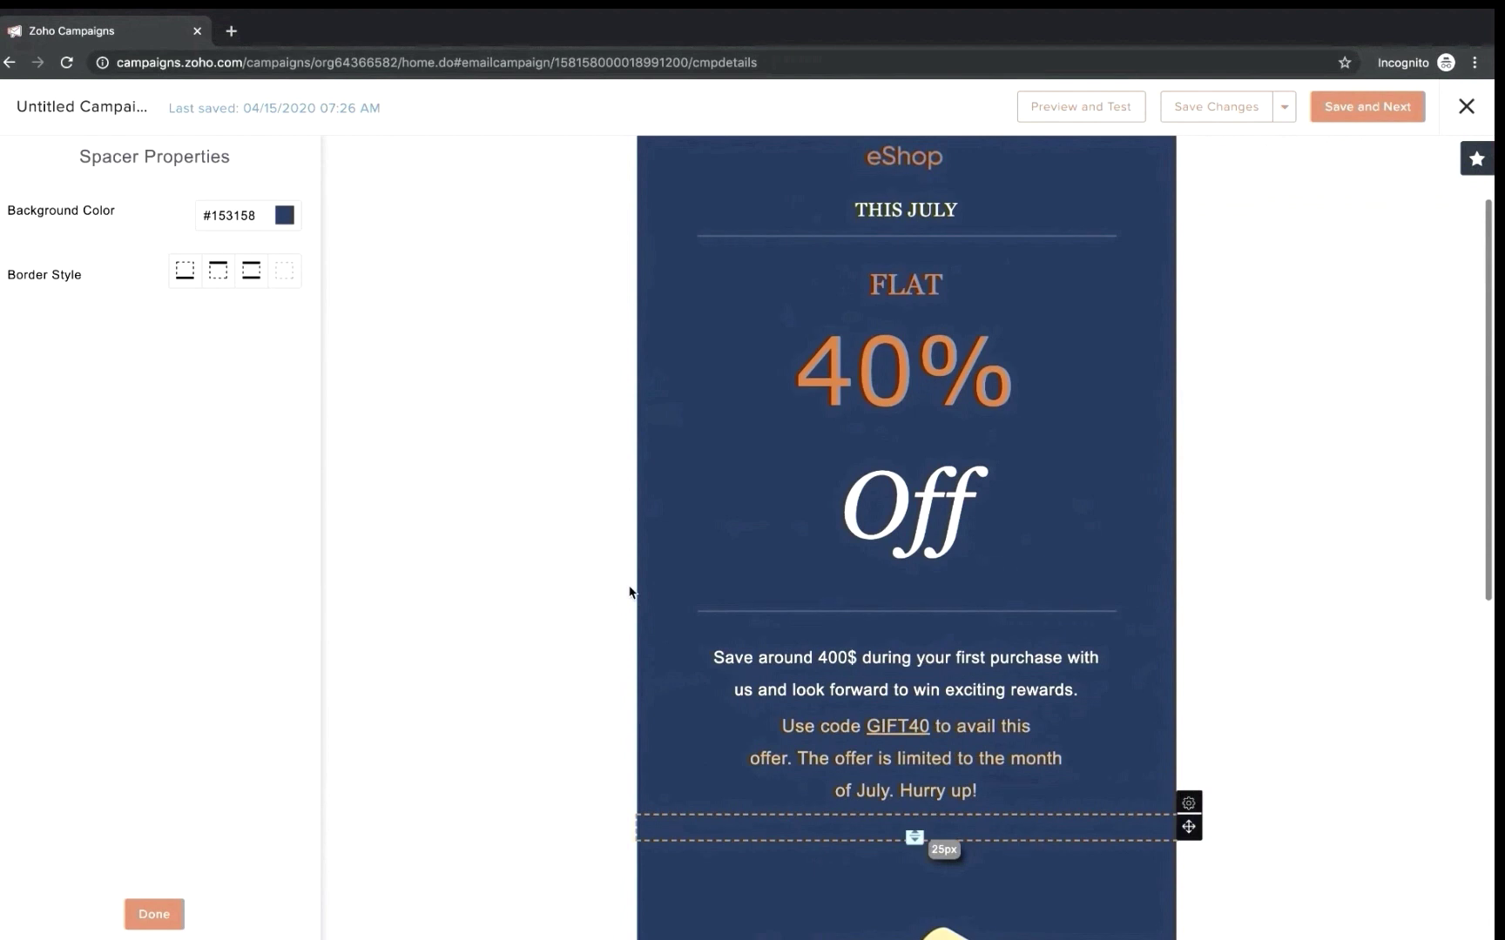
scroll(630, 592, up, 1)
scroll(630, 592, down, 4)
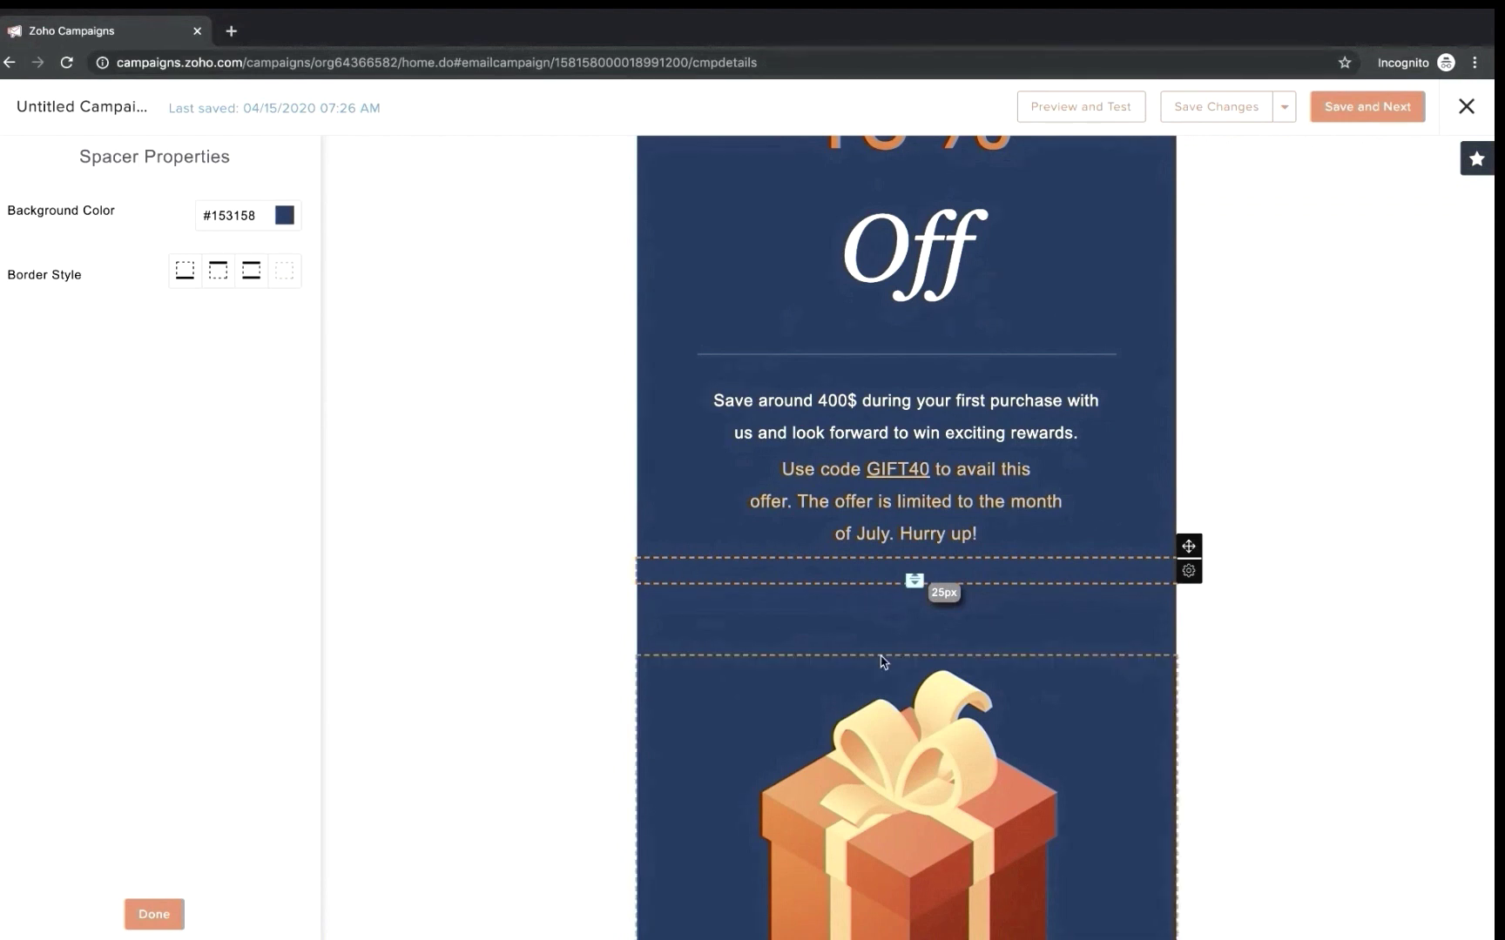
click(927, 631)
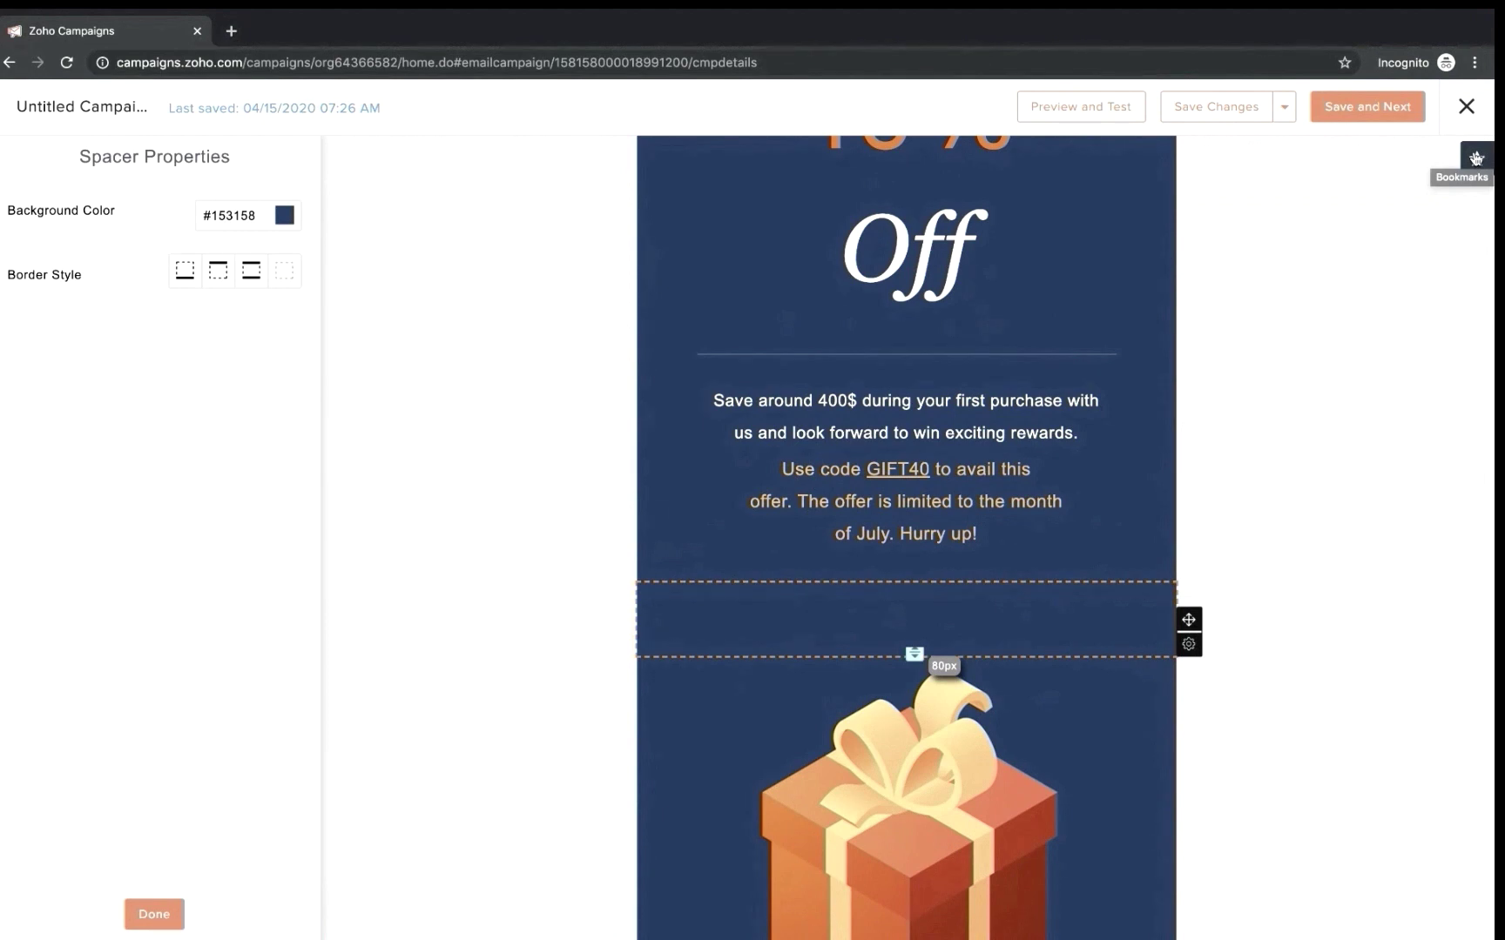
click(1476, 158)
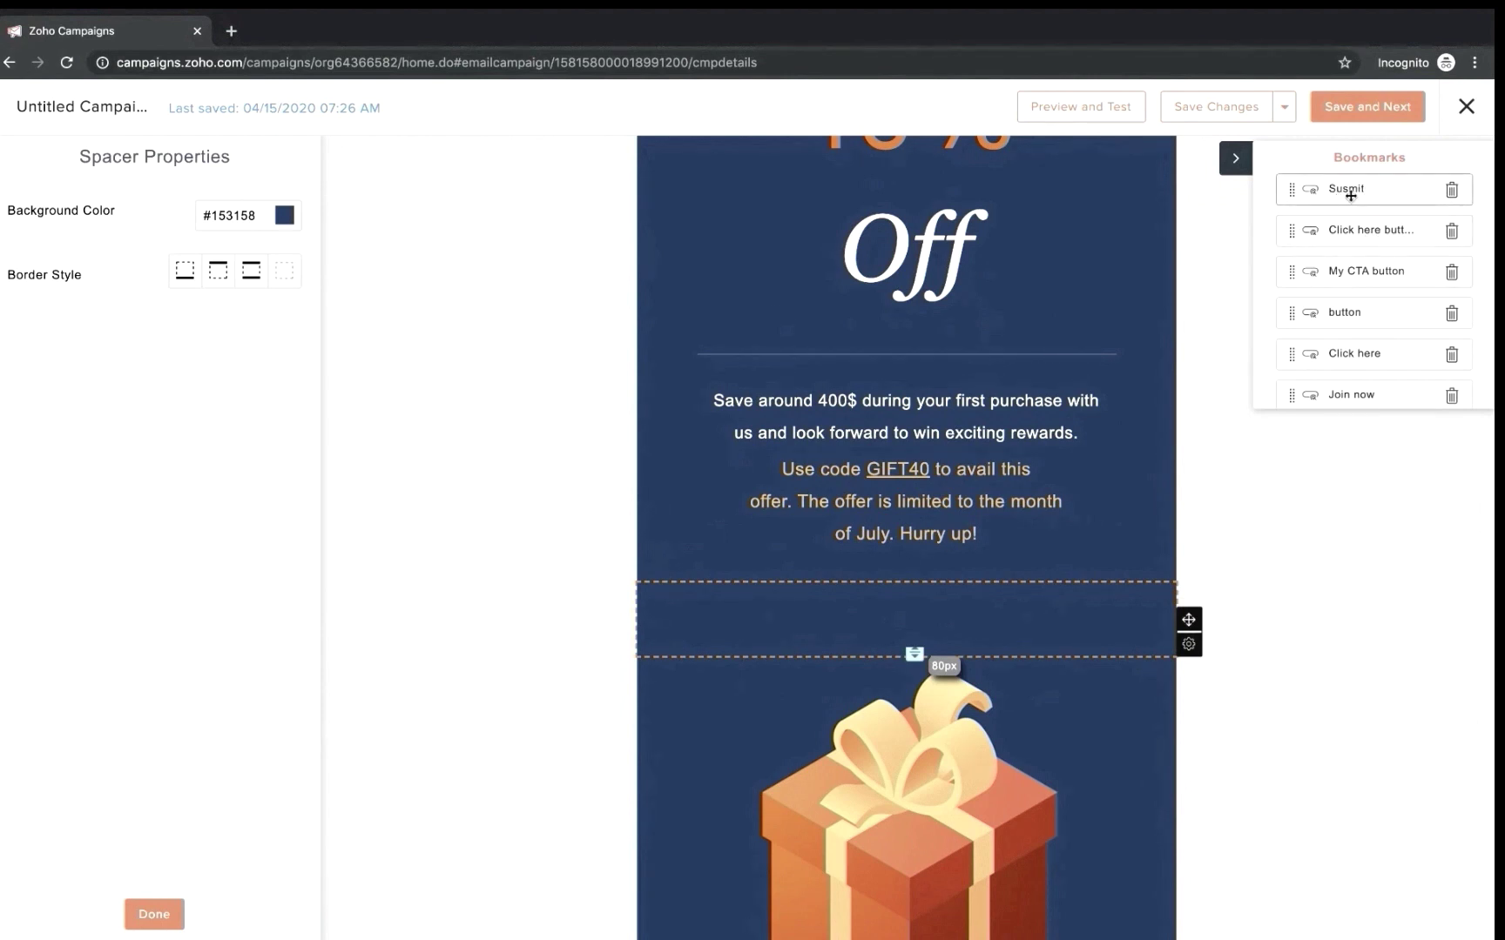
drag(1349, 194, 903, 610)
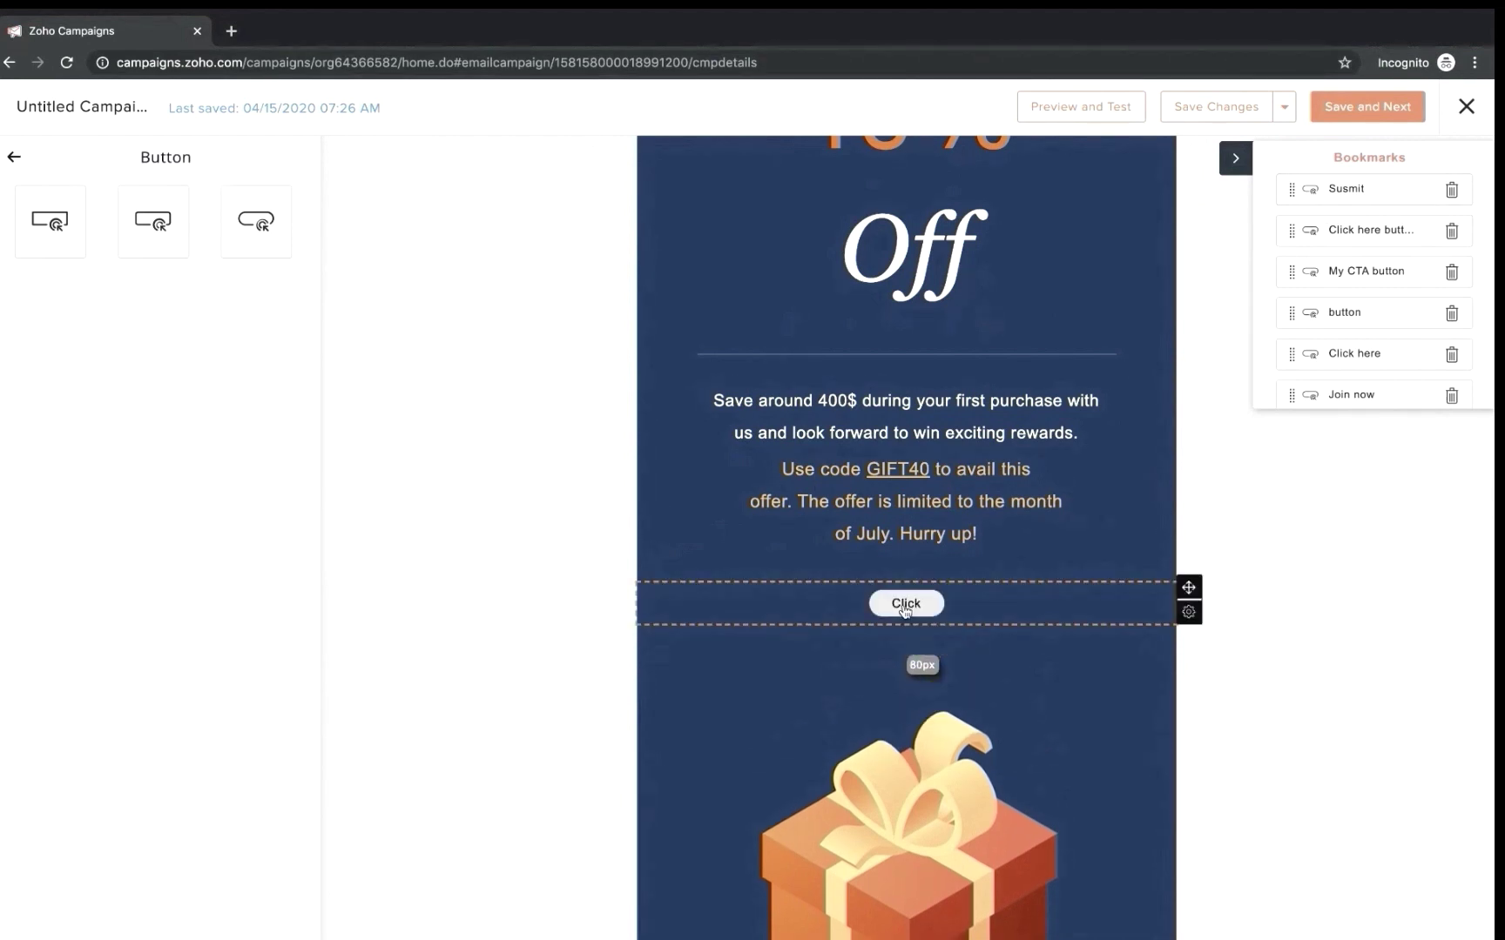